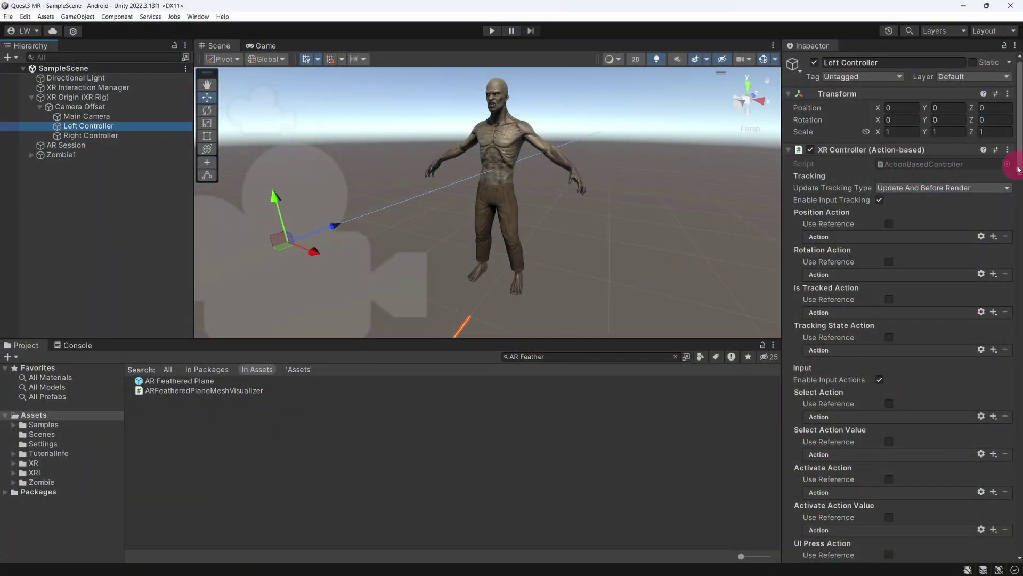
- Download unity-debug-panel.zip from the repository's Unity Debug Panel - V1 release
drag(1018, 169, 1012, 260)
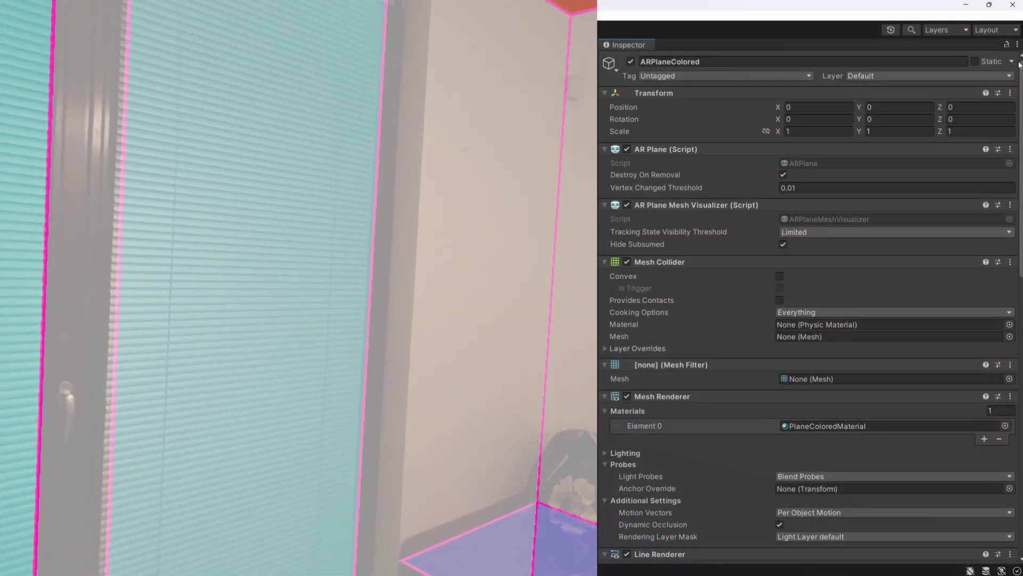
scroll(807, 304, down, 10)
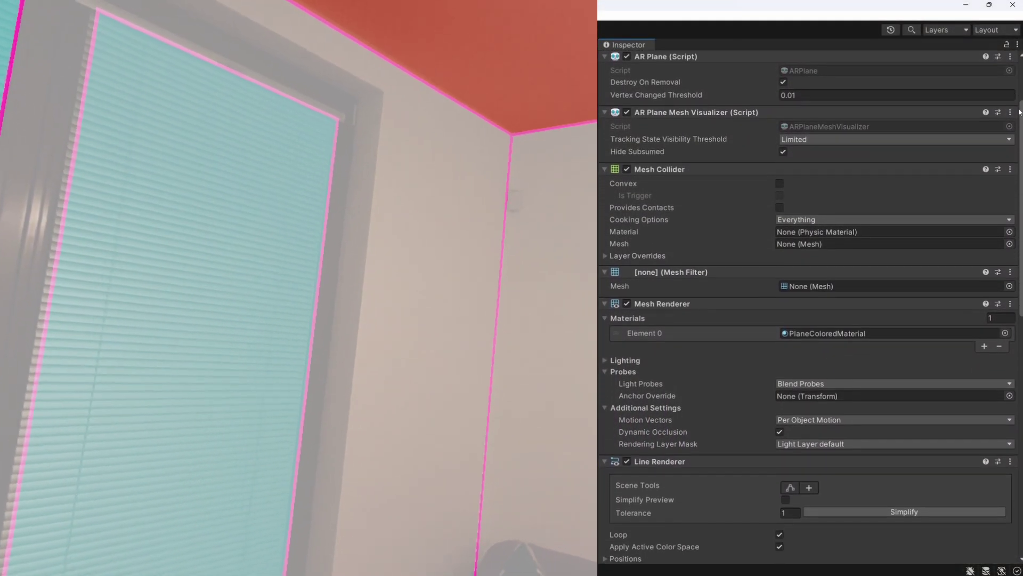
scroll(1019, 273, down, 10)
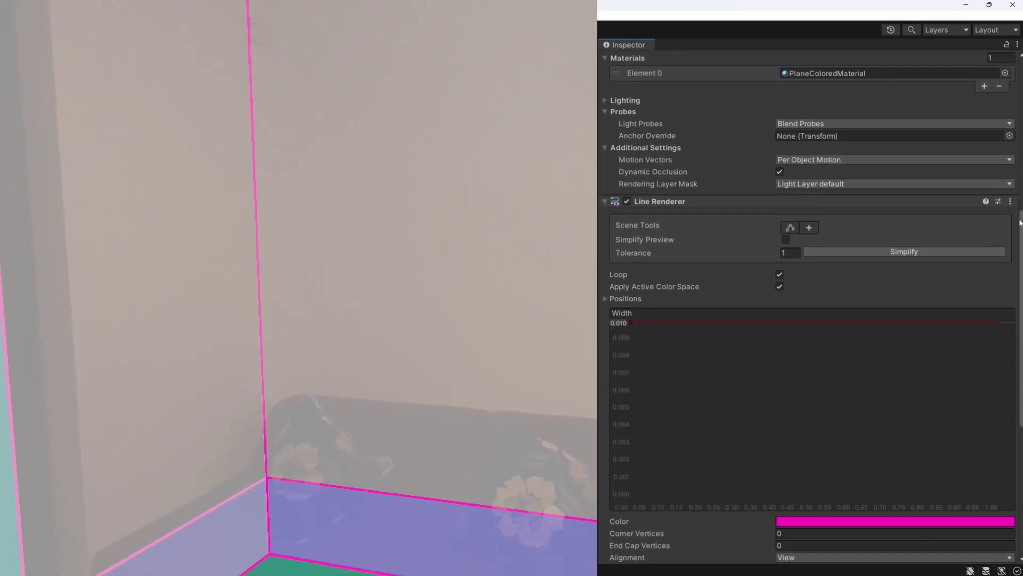
scroll(1019, 273, down, 8)
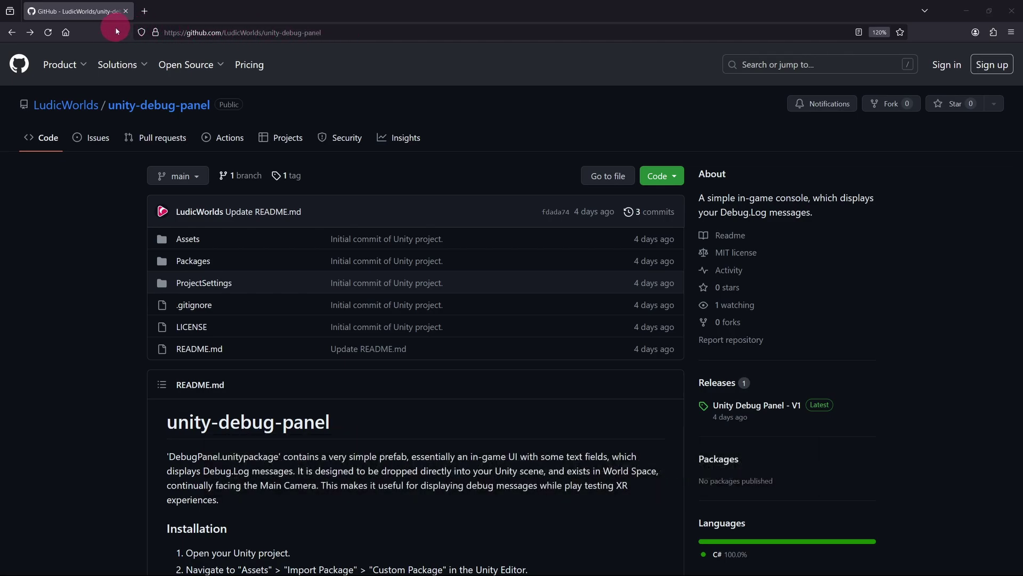
click(801, 407)
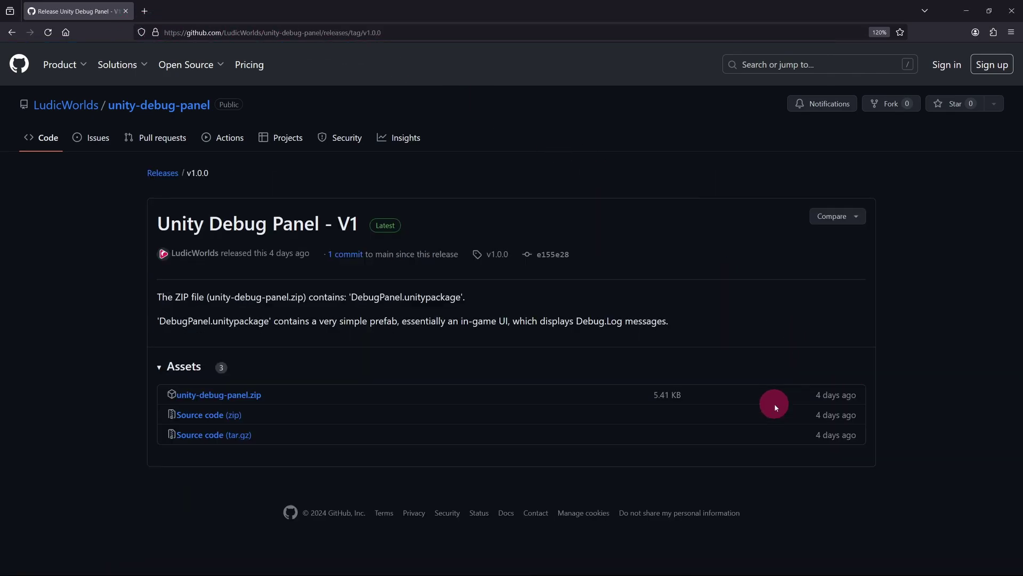
click(244, 396)
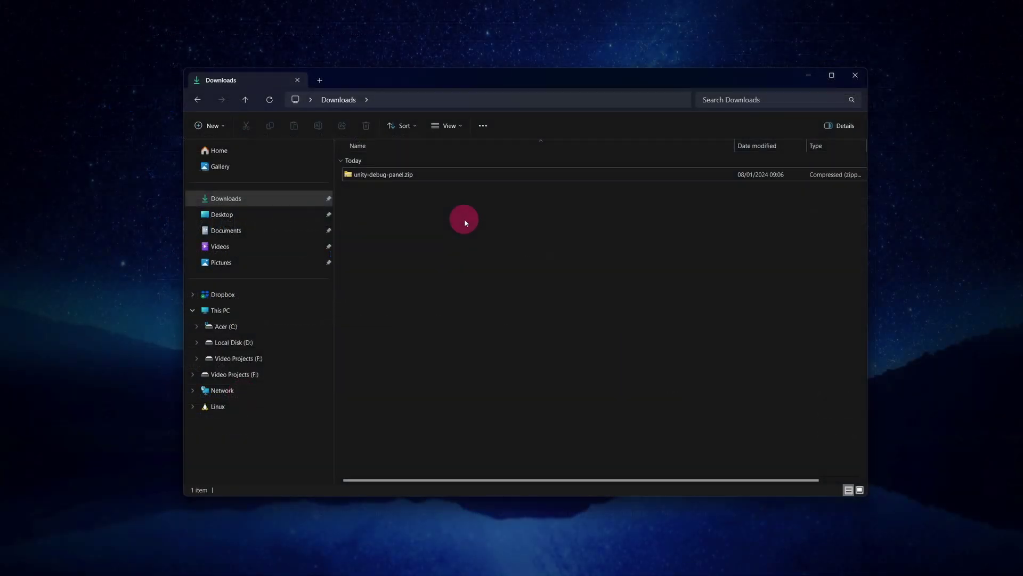
- Extract unity-debug-panel.zip with 7-Zip into a unity-debug-panel folder and open it
right_click(409, 176)
mouse_move(507, 288)
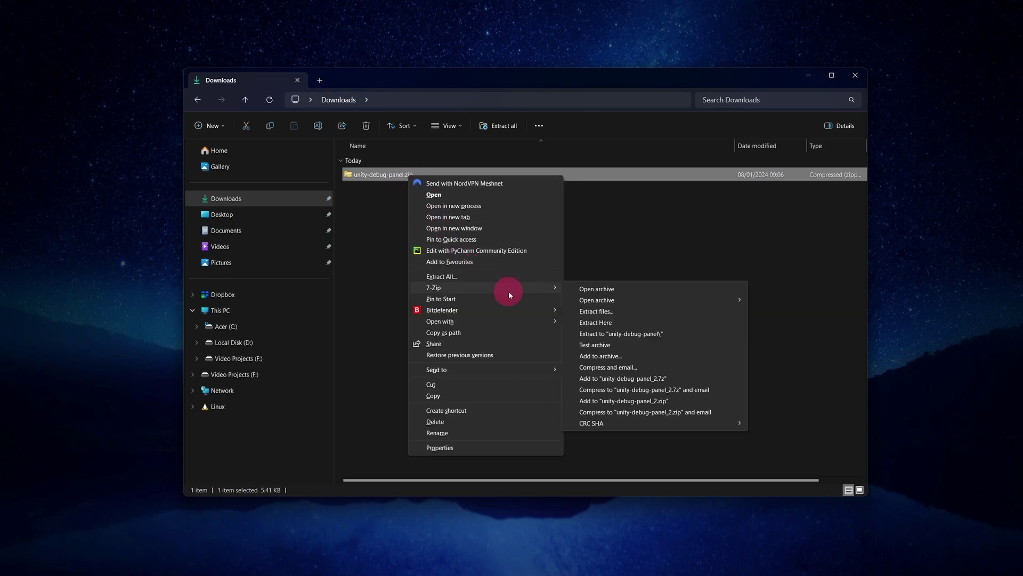
click(653, 333)
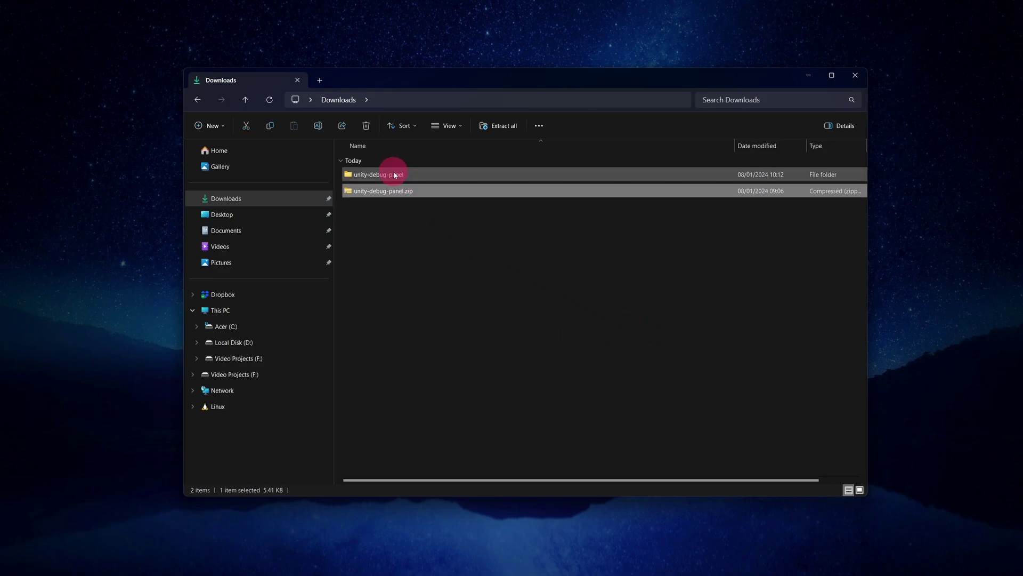
double_click(393, 171)
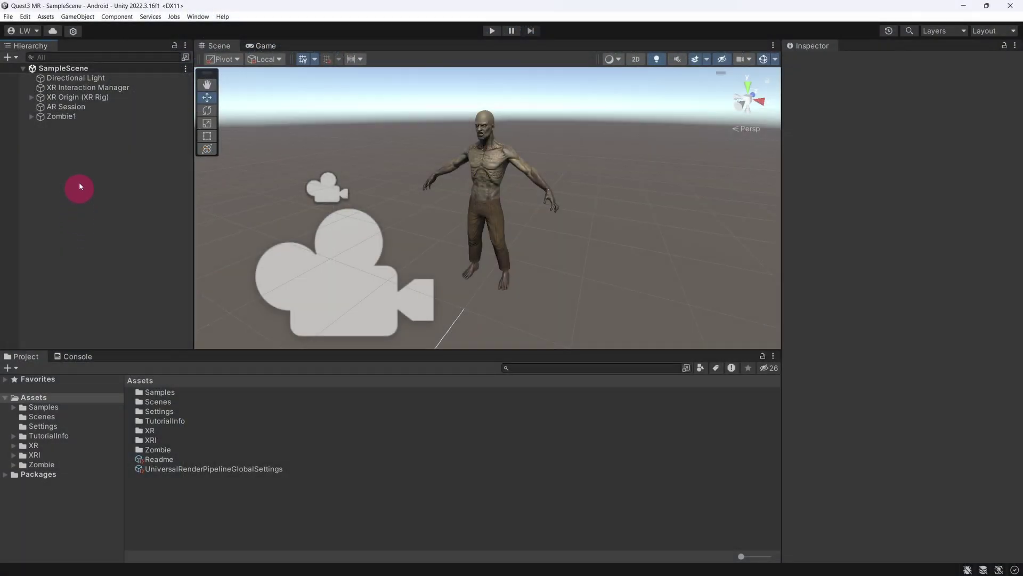
- Import all files of DebugPanel.unitypackage as a custom package
click(46, 17)
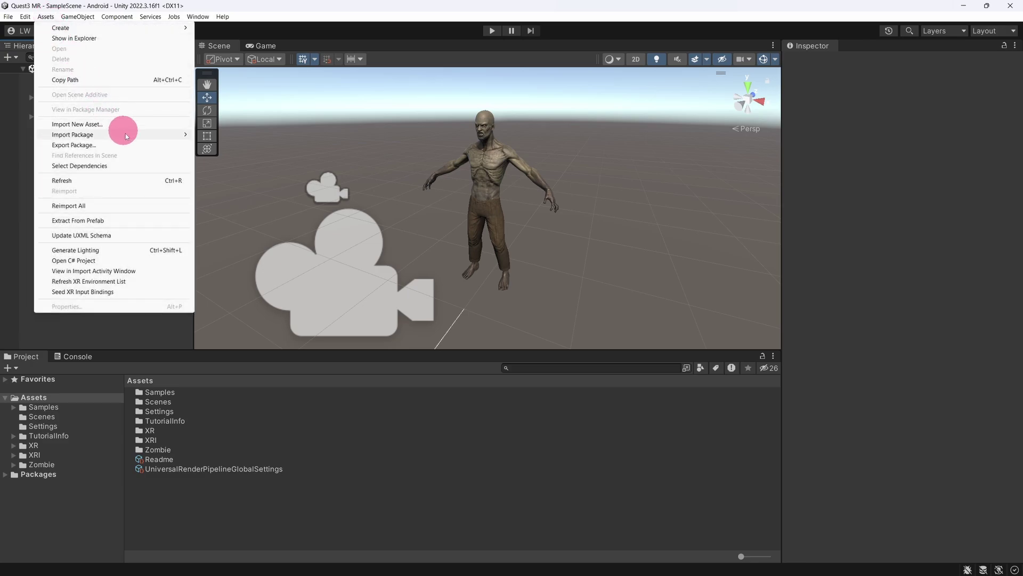
mouse_move(127, 134)
click(231, 136)
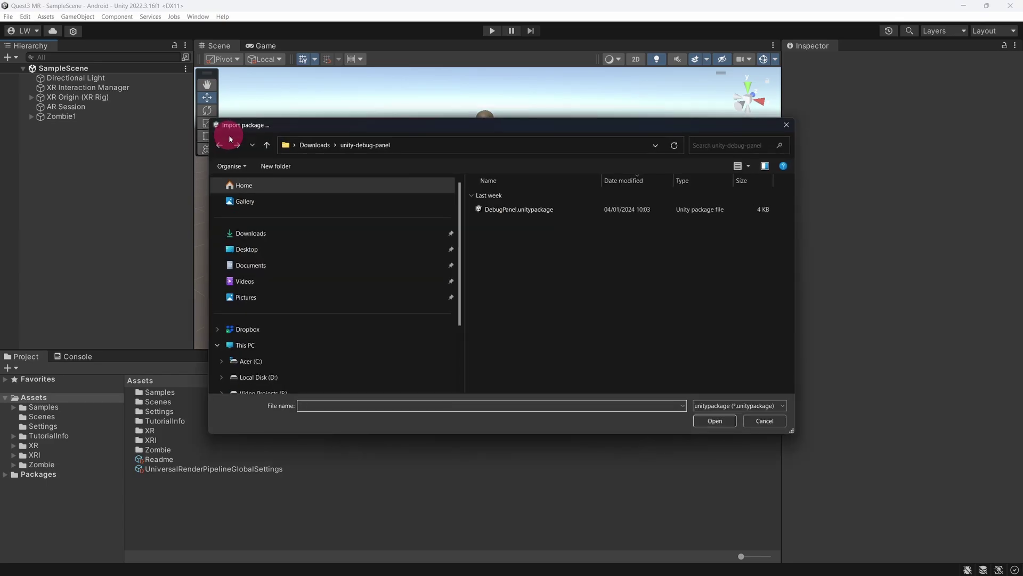
click(513, 210)
click(701, 418)
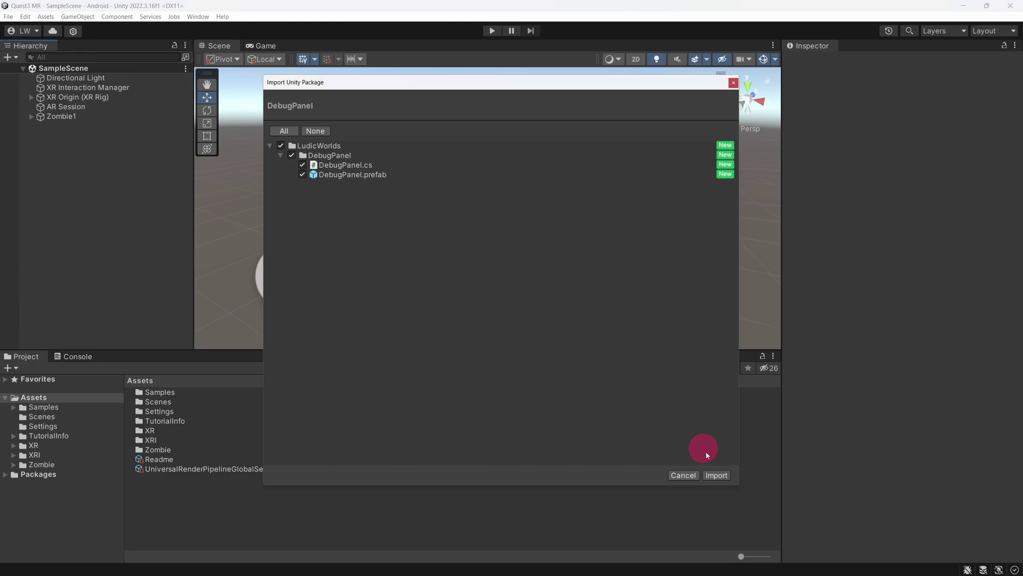
click(716, 475)
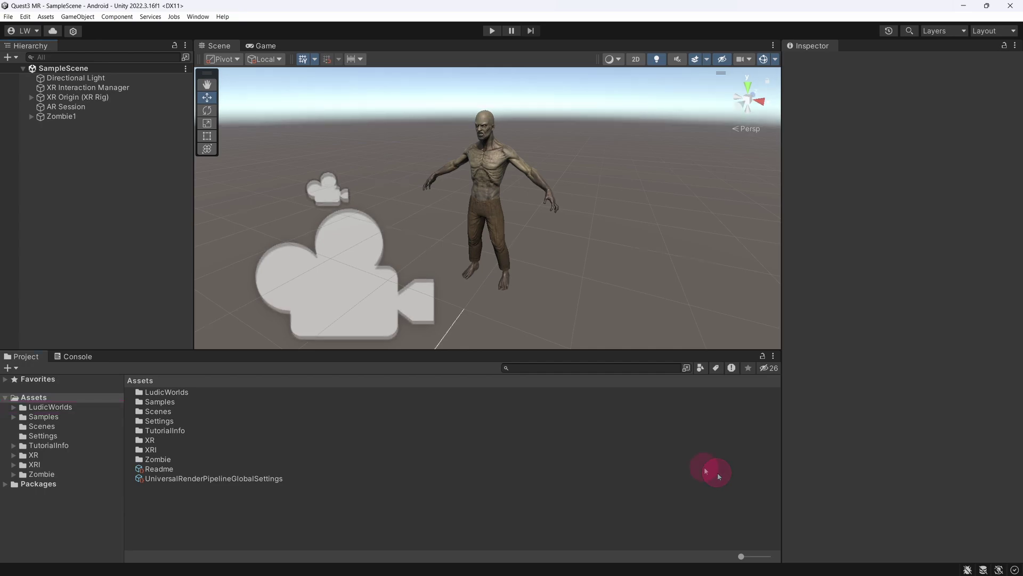
- Drag the DebugPanel prefab from Assets/LudicWorlds/DebugPanel into the Hierarchy
click(14, 407)
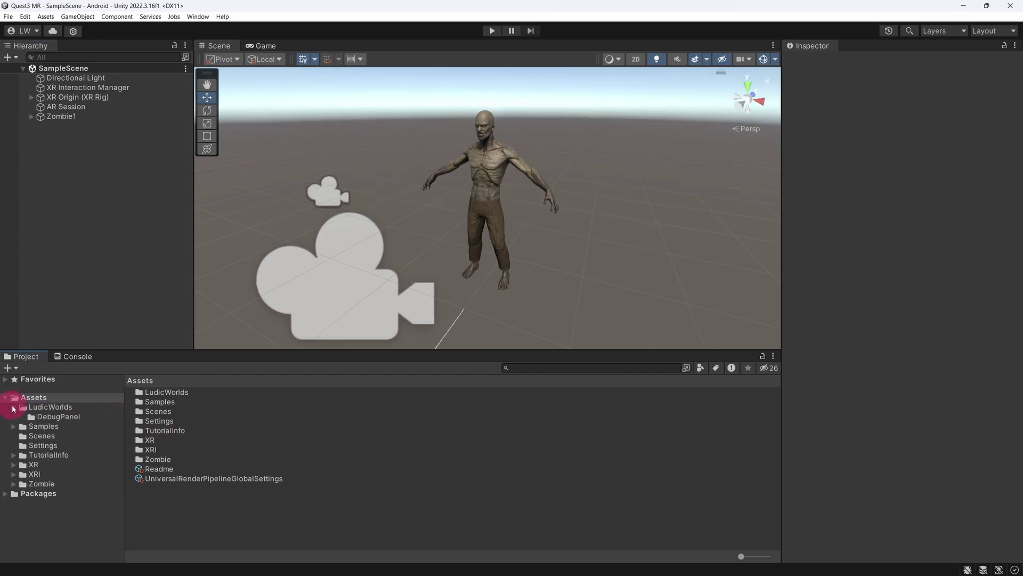
click(68, 419)
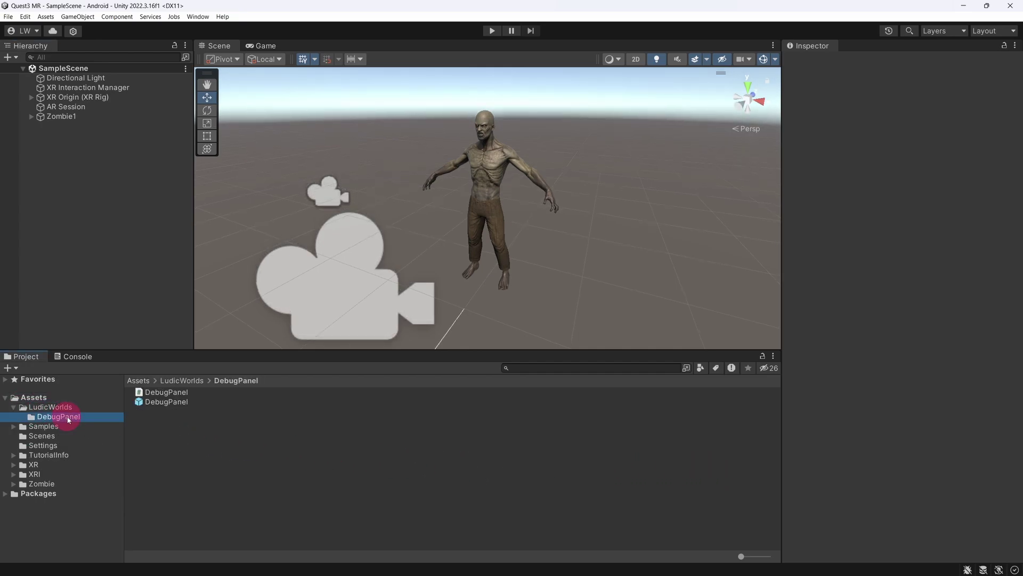
click(197, 403)
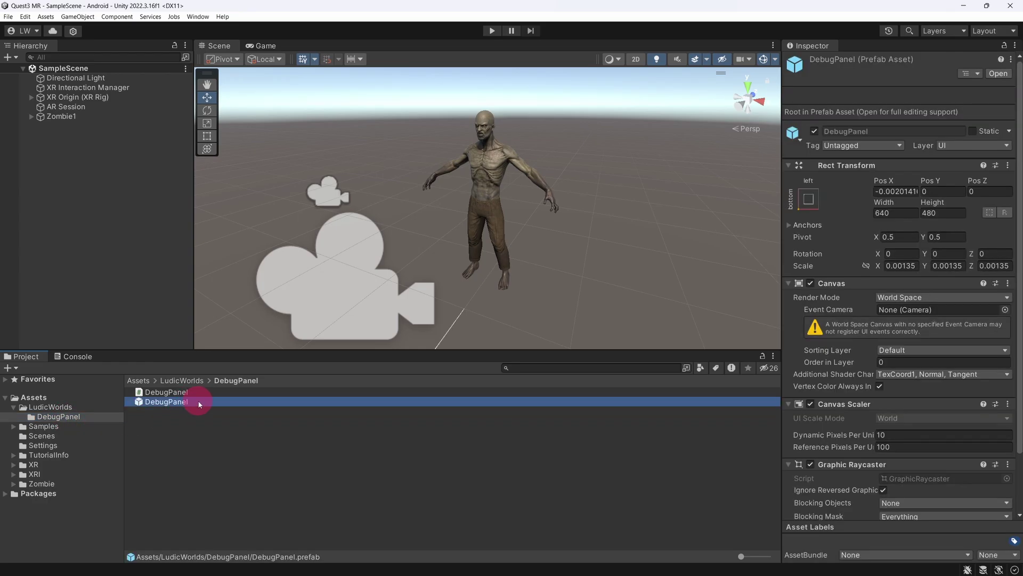
drag(199, 404, 172, 307)
drag(106, 136, 127, 148)
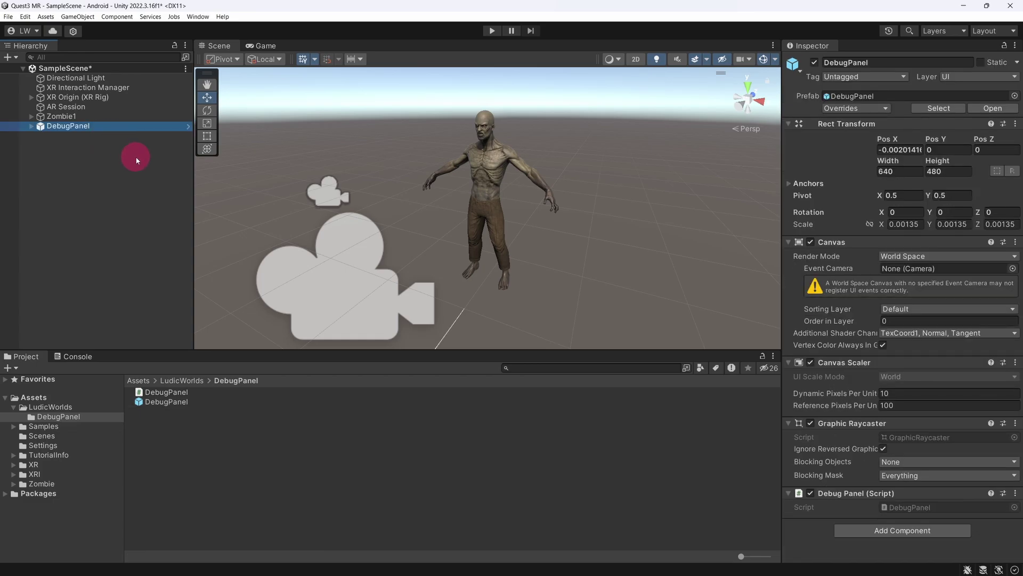
- Position the DebugPanel at X 0, Y 1.5, Z 0.75 and save the scene
click(917, 150)
text(0)
click(965, 150)
text(1.5)
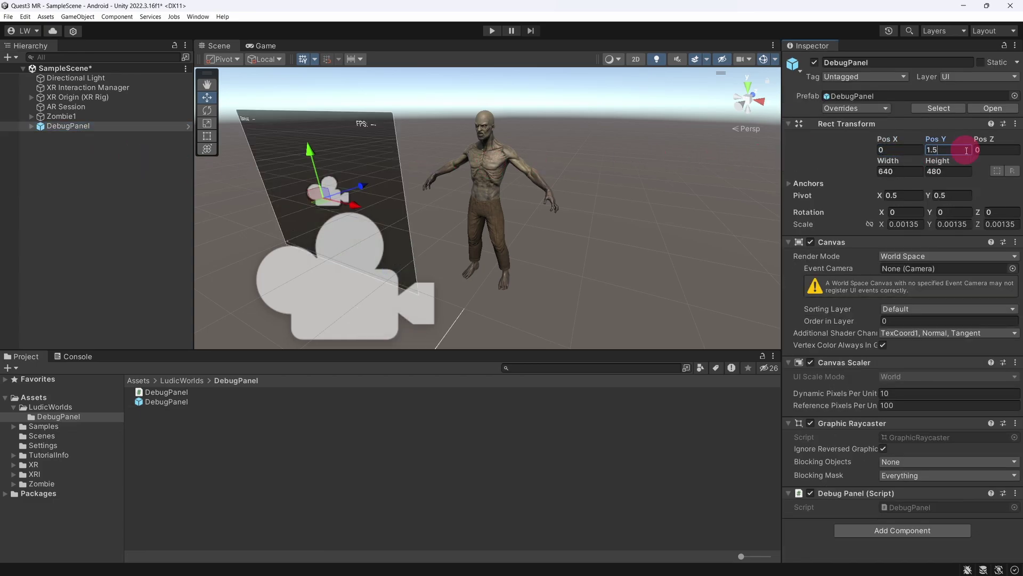
click(1002, 150)
text(0.75)
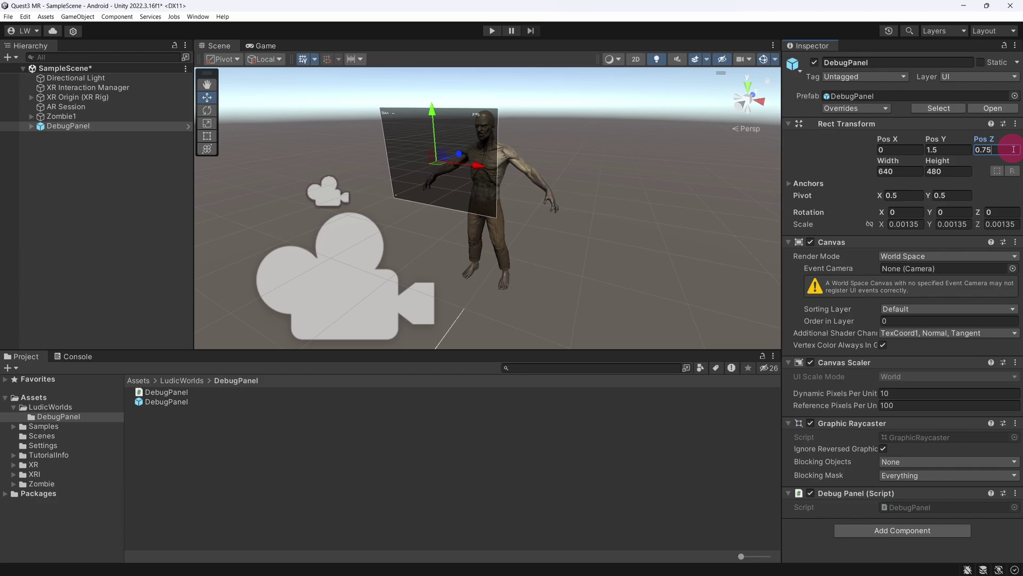
key(ctrl+s)
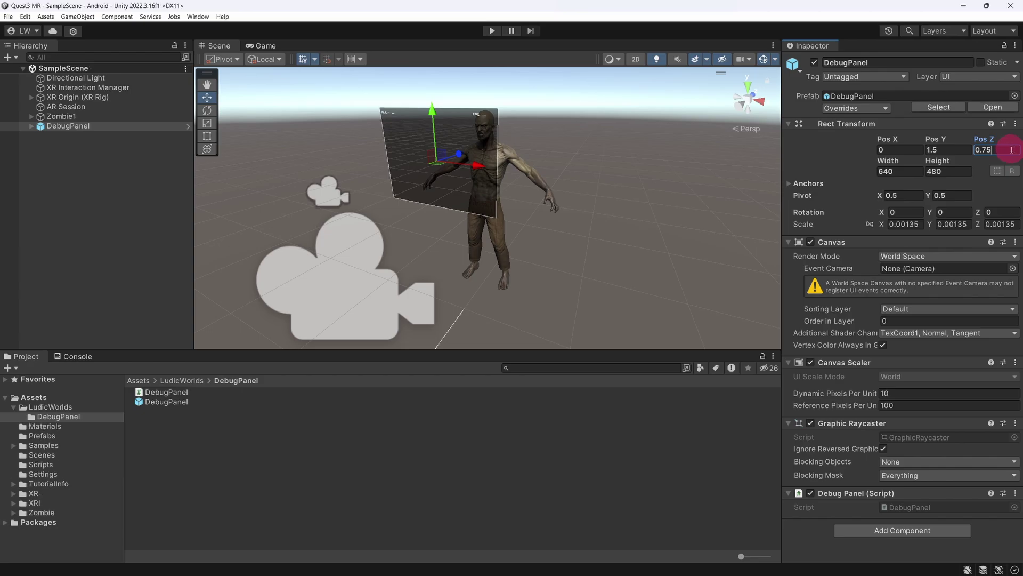
- Open the ARPlaneColored prefab from XR Origin's AR Plane Manager Plane Prefab field
click(142, 97)
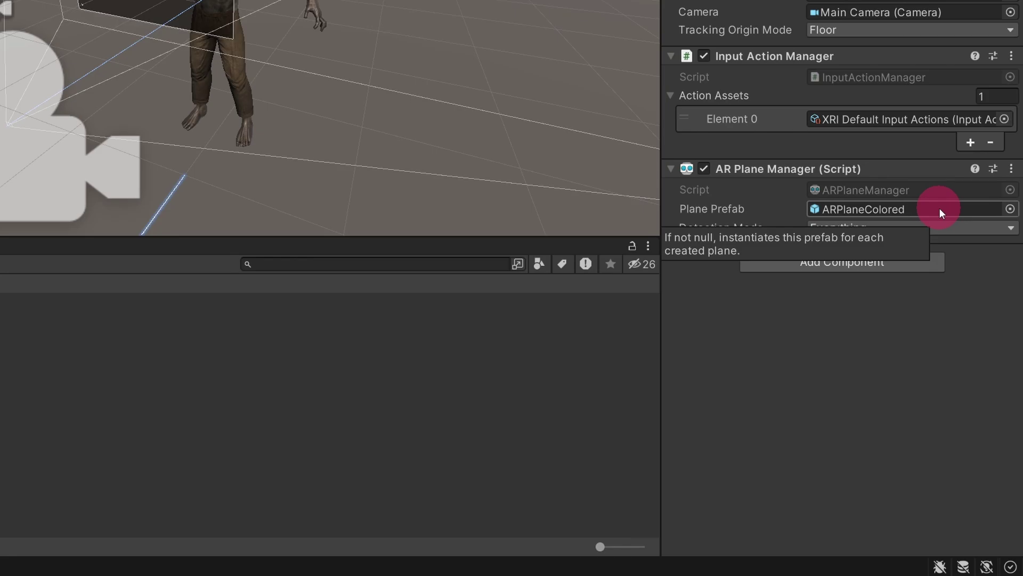
double_click(939, 208)
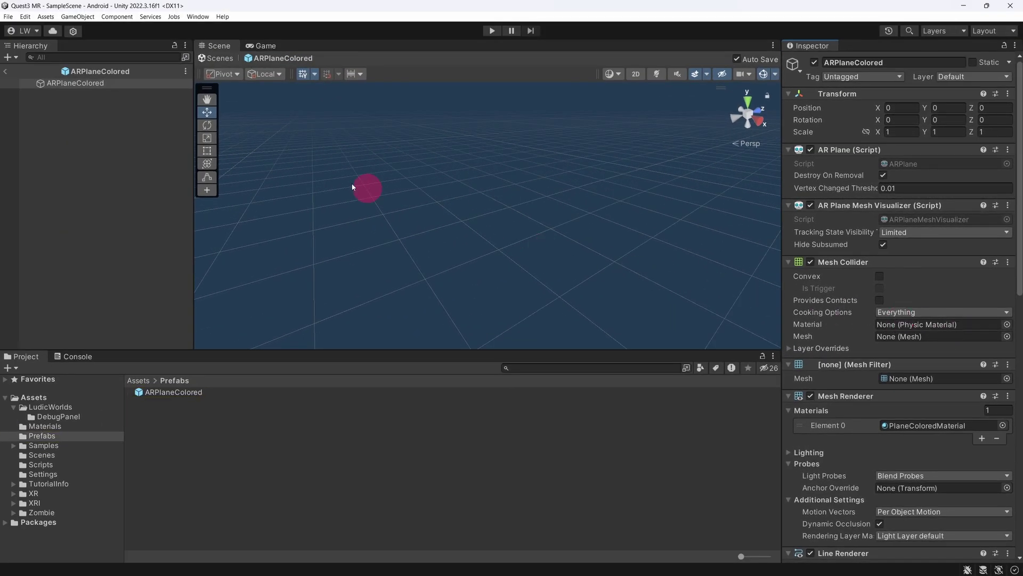
- Select the ARPlaneColored root and open its ARPlane script in the code editor
click(113, 84)
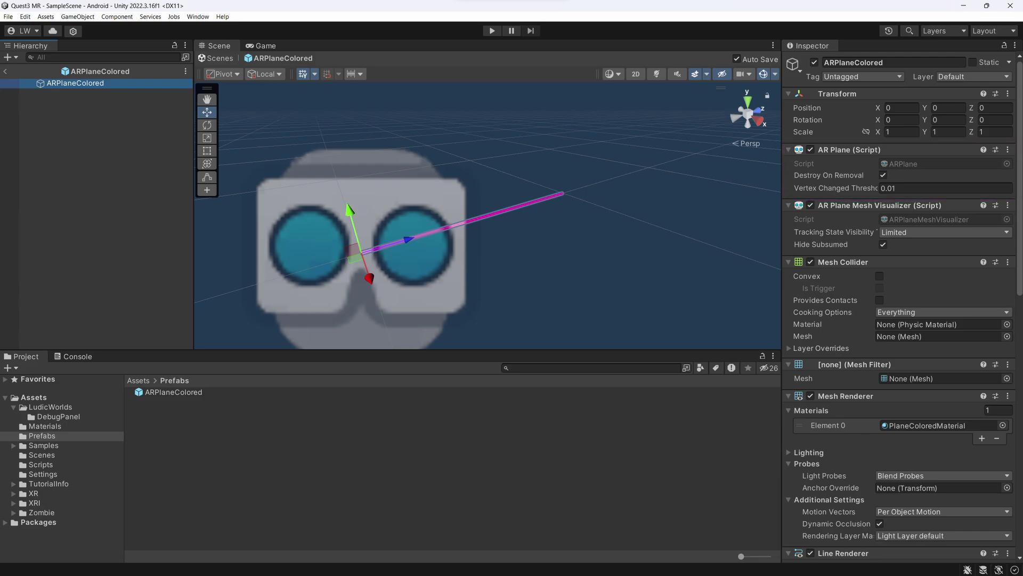
click(943, 163)
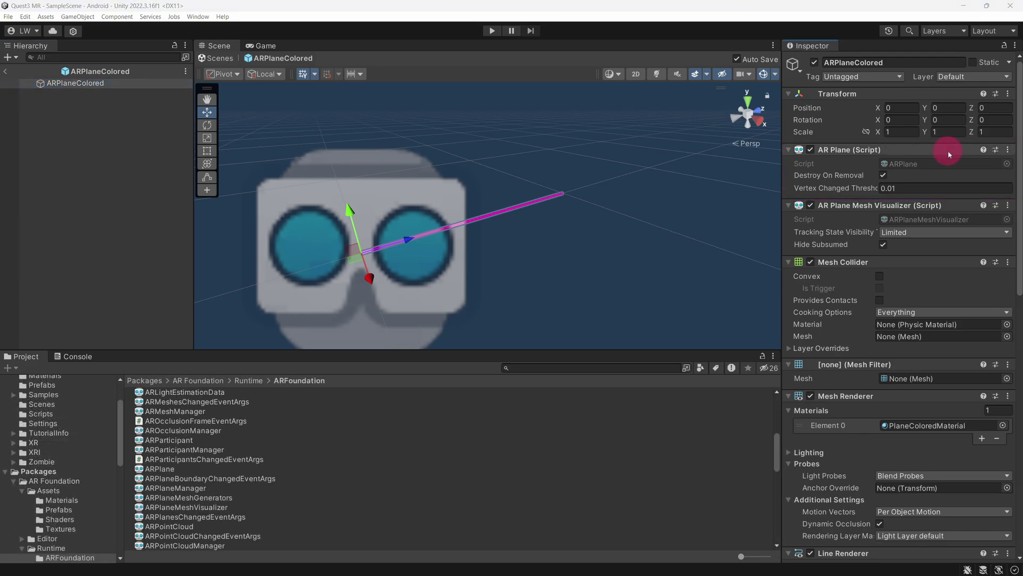
double_click(941, 166)
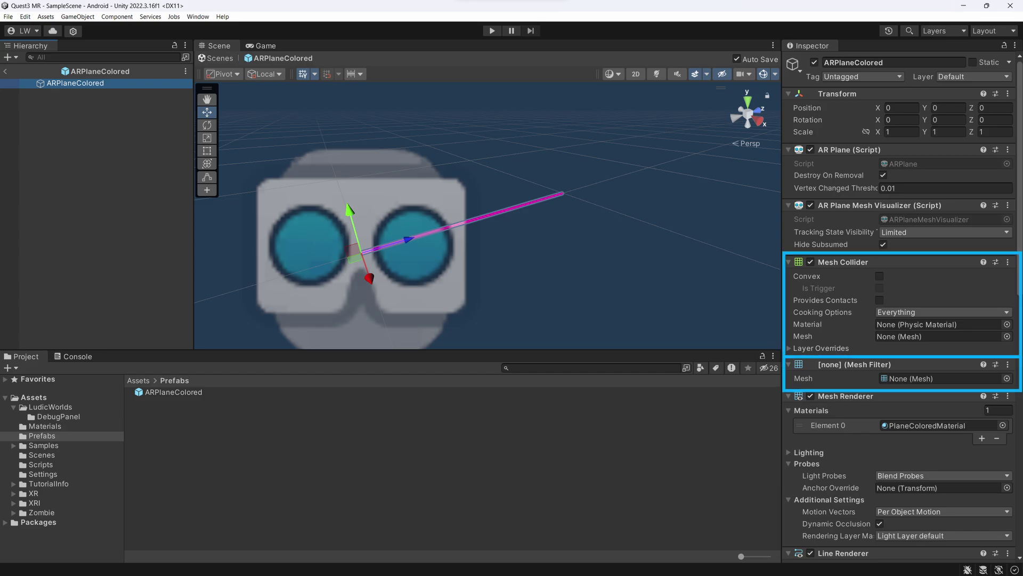
scroll(1000, 166, down, 5)
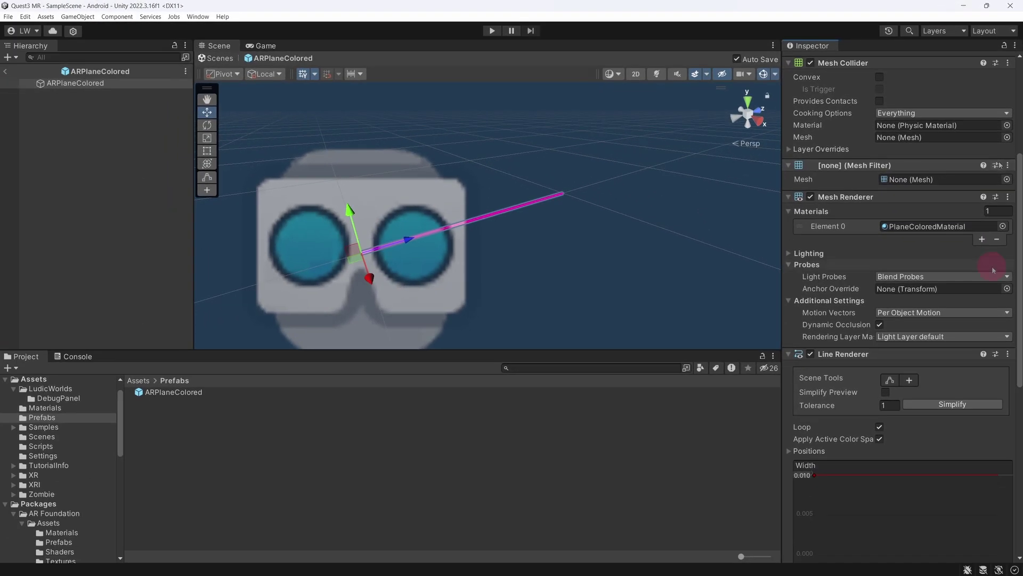
- Check PlaneColoredMaterial uses the URP Unlit shader and inspect its white base colour
double_click(943, 228)
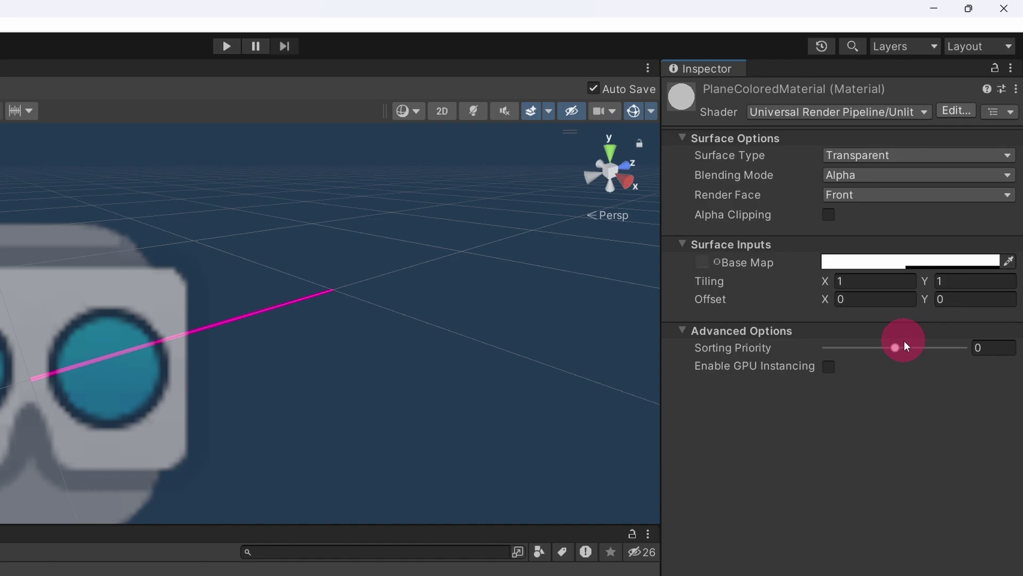
click(868, 112)
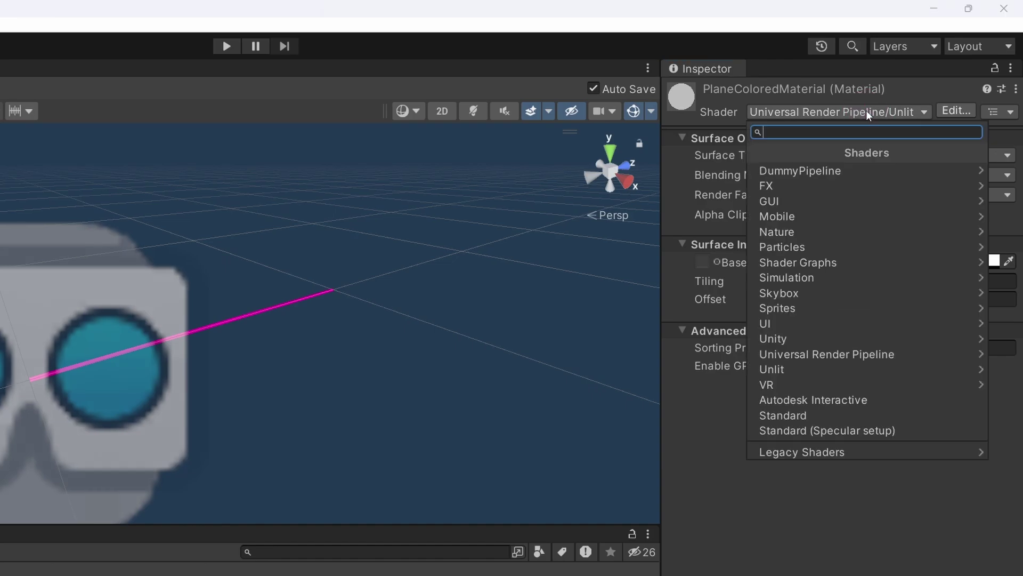
click(965, 347)
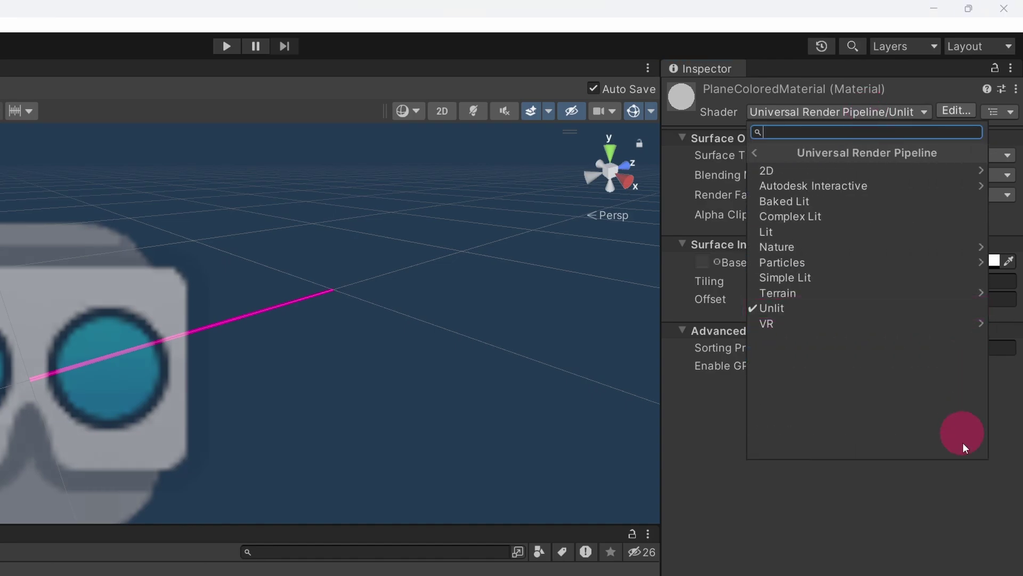
click(961, 498)
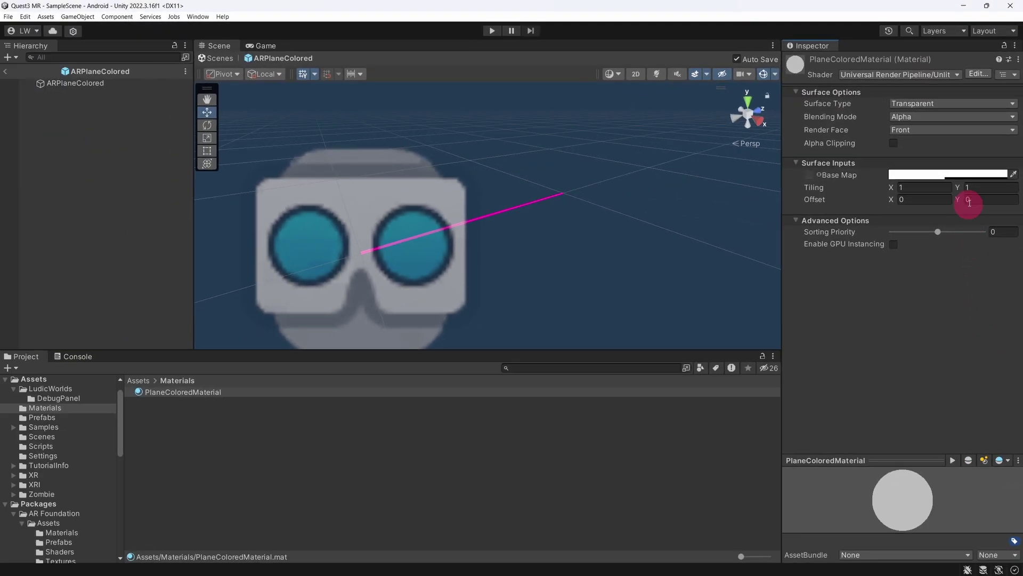
click(963, 175)
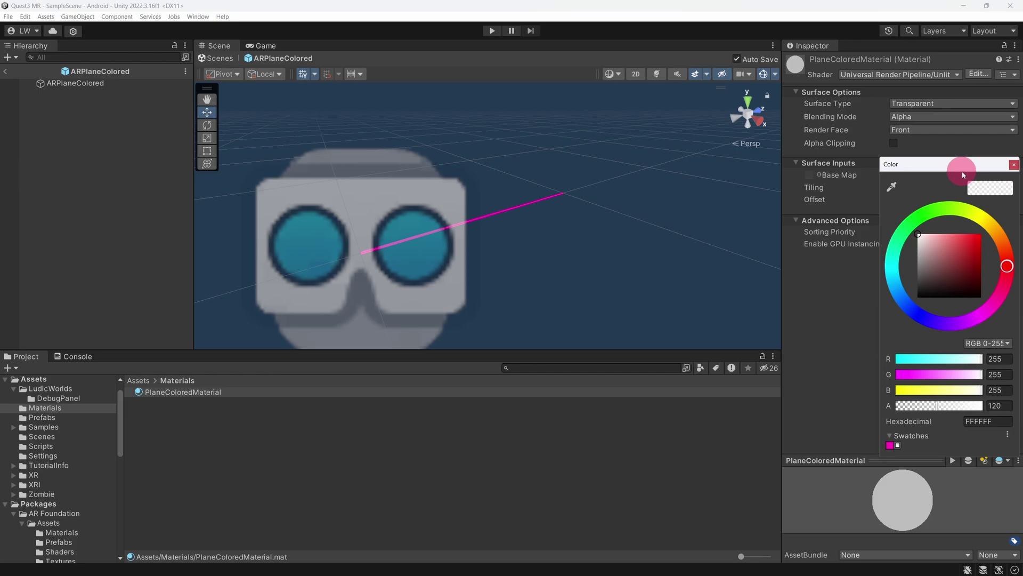
click(1014, 165)
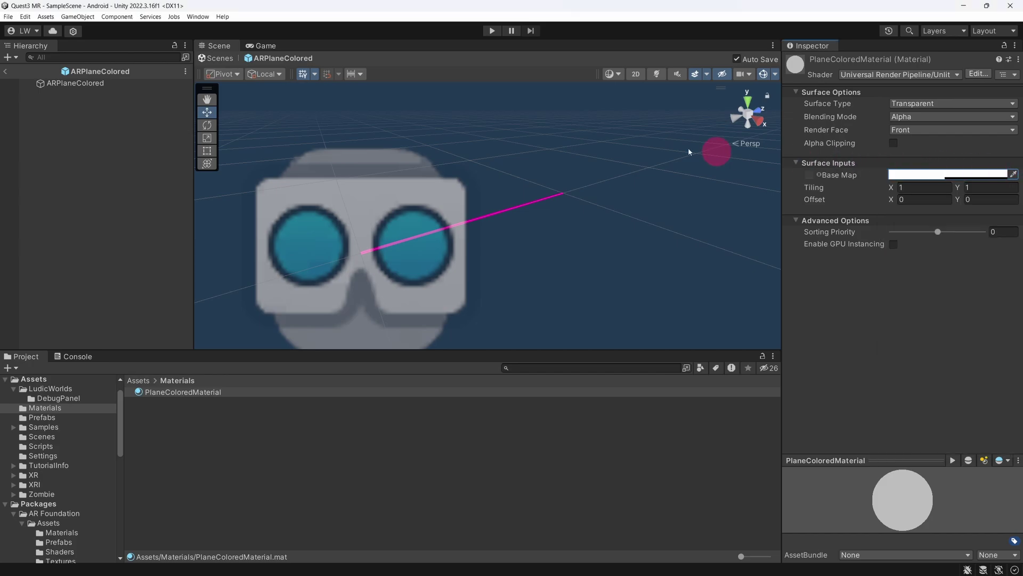
- Inspect the ARPlaneColored Line Renderer's magenta colour gradient in the Gradient Editor
click(148, 86)
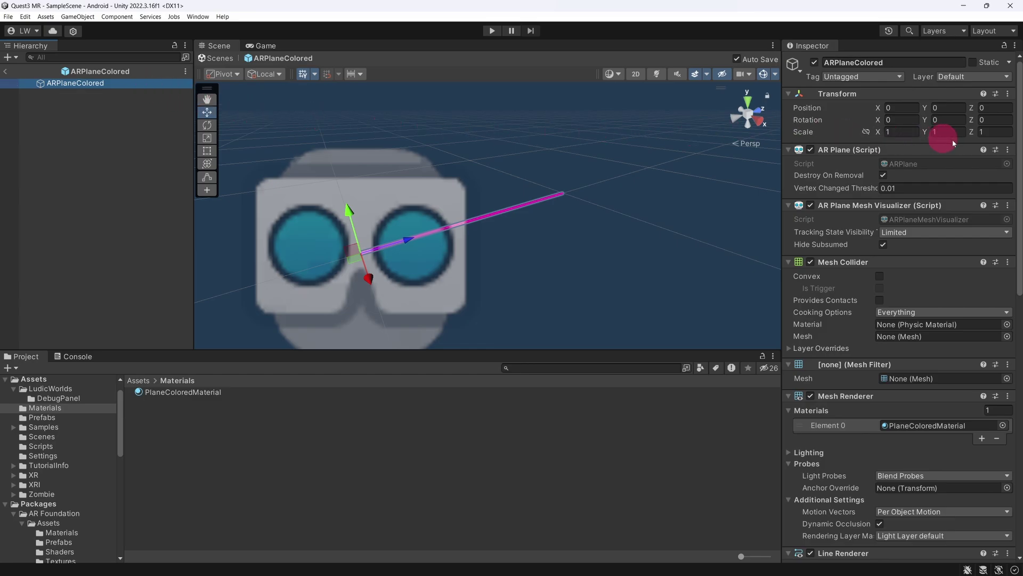
click(1020, 127)
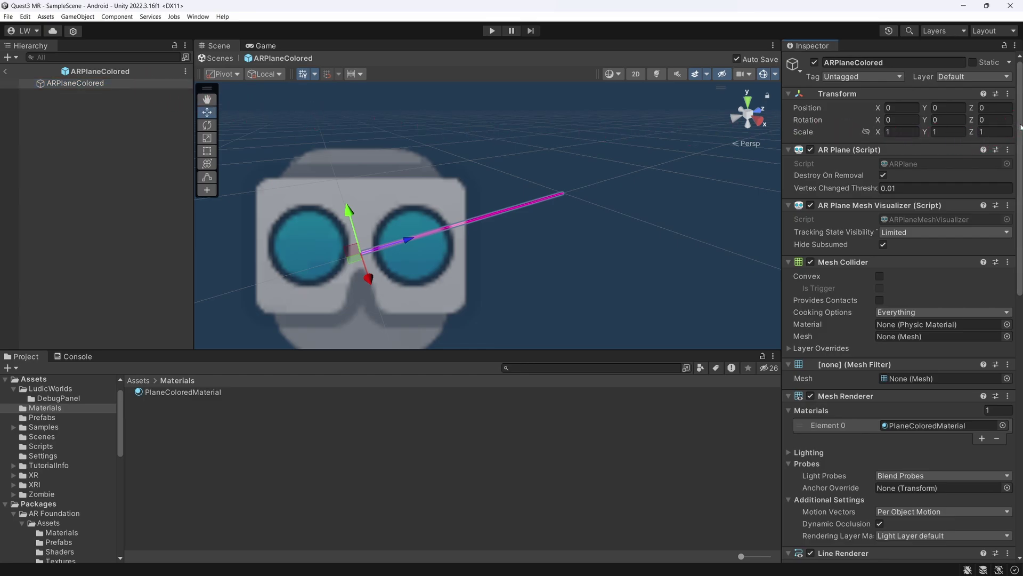
drag(1020, 127, 1019, 354)
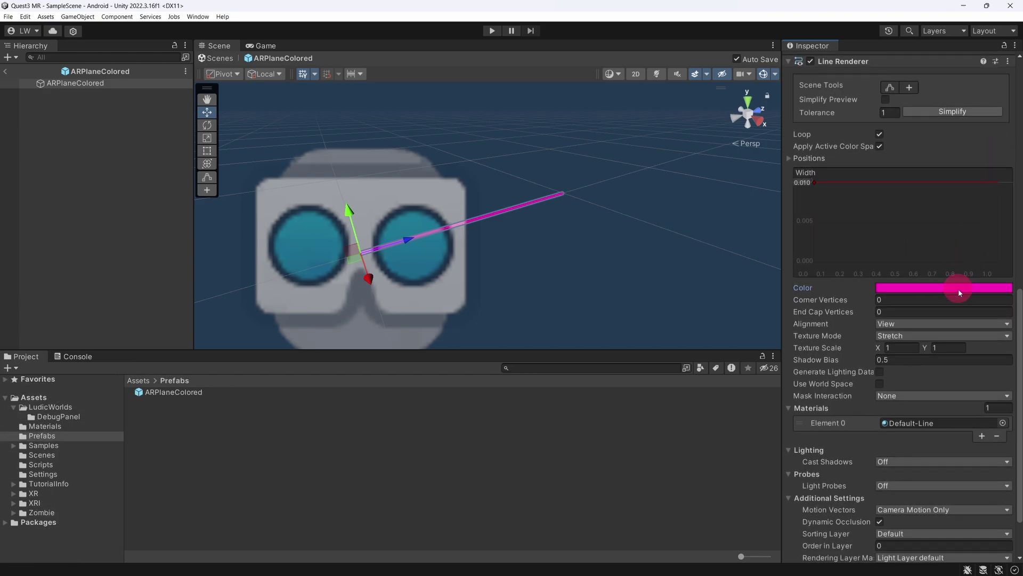
click(958, 289)
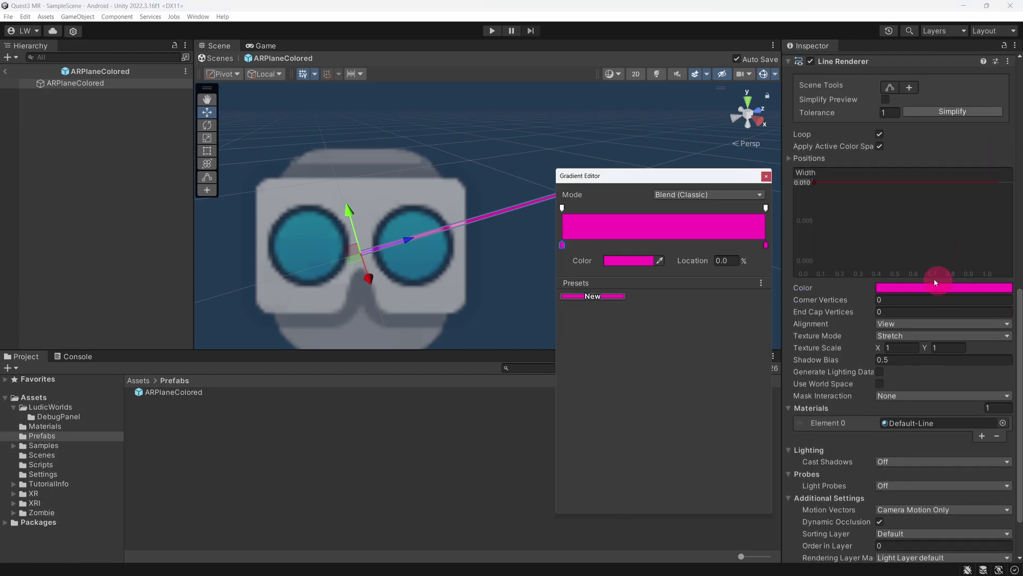
click(773, 176)
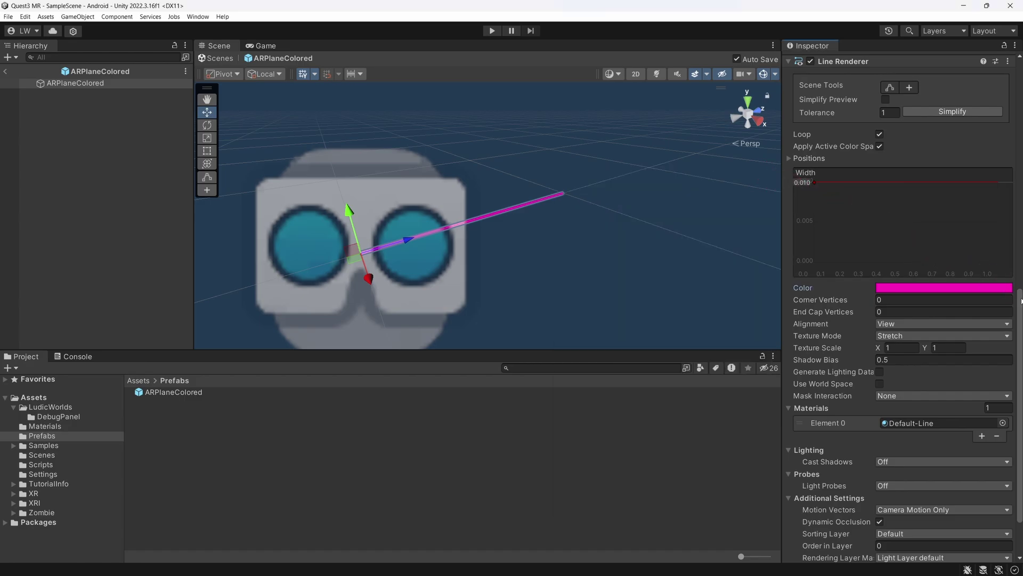
- Open the AR Plane Colorizer component's ARPlaneColorizer.cs script in Visual Studio
scroll(1018, 320, down, 3)
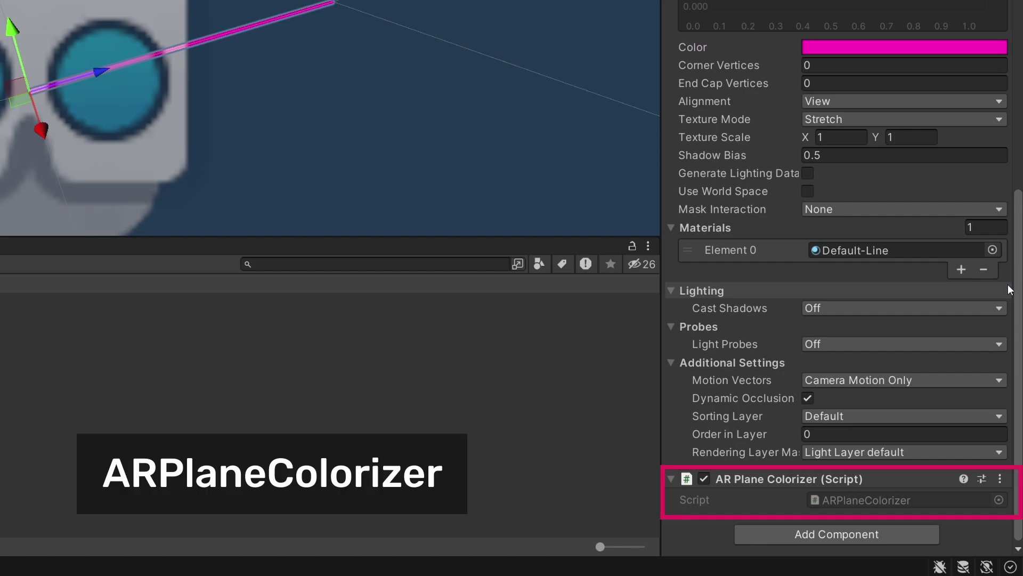
click(961, 515)
double_click(932, 502)
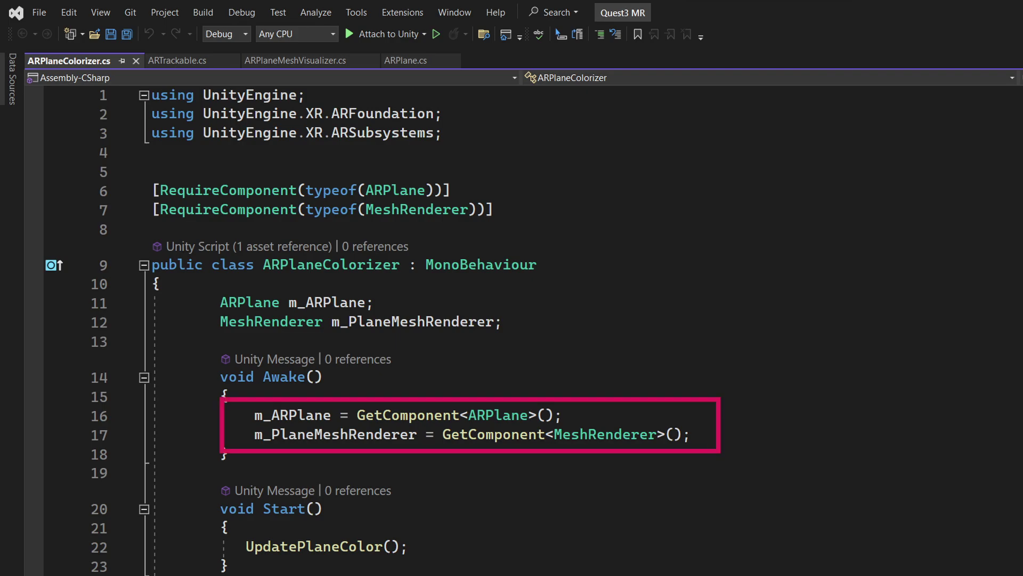
- Scroll ARPlaneColorizer.cs from Awake down to the UpdatePlaneColor method
scroll(512, 330, down, 4)
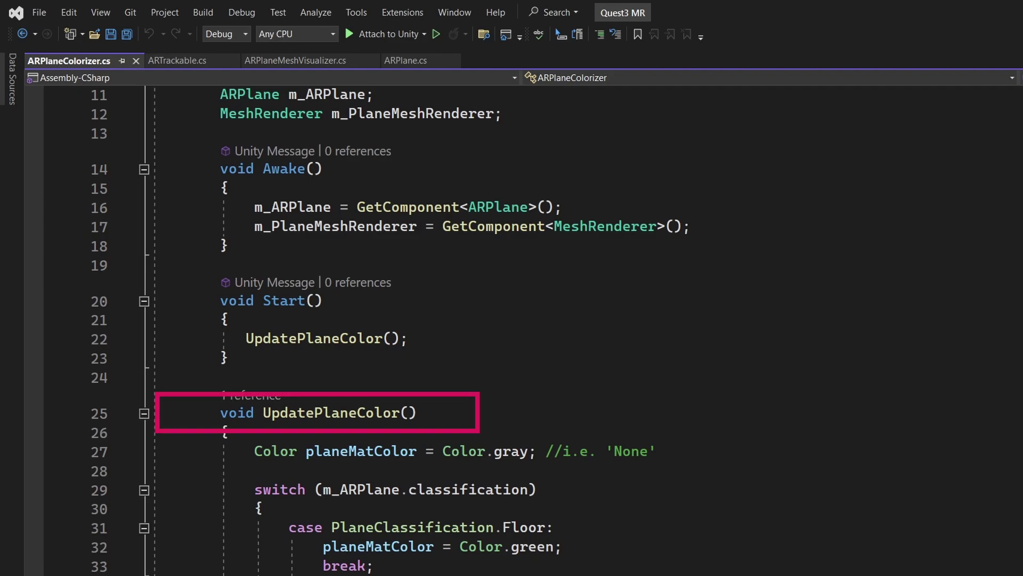
- Scroll through UpdatePlaneColor's per-classification colour switch and the 0.33 alpha assignment
scroll(1021, 335, down, 3)
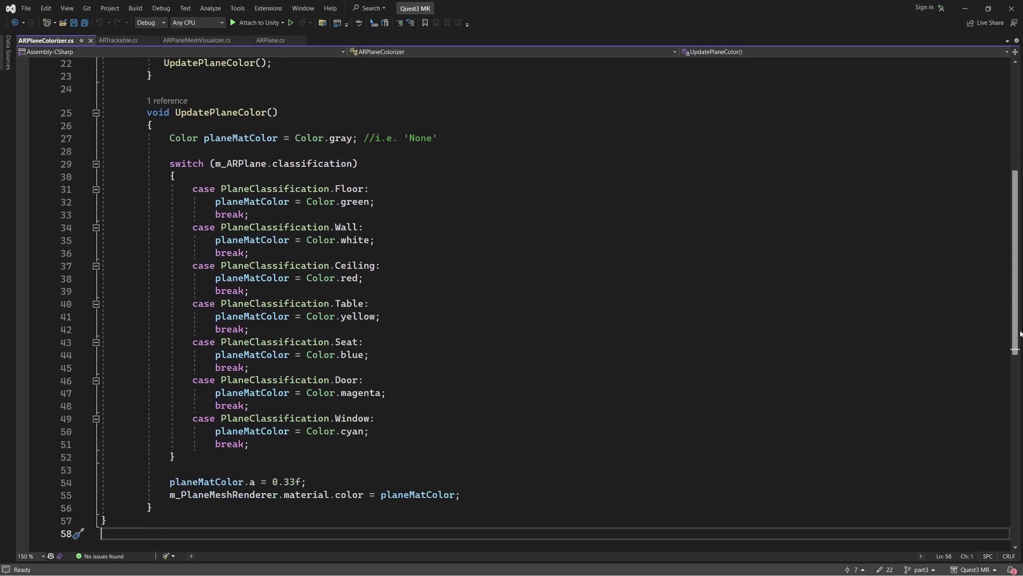
scroll(1021, 335, down, 1)
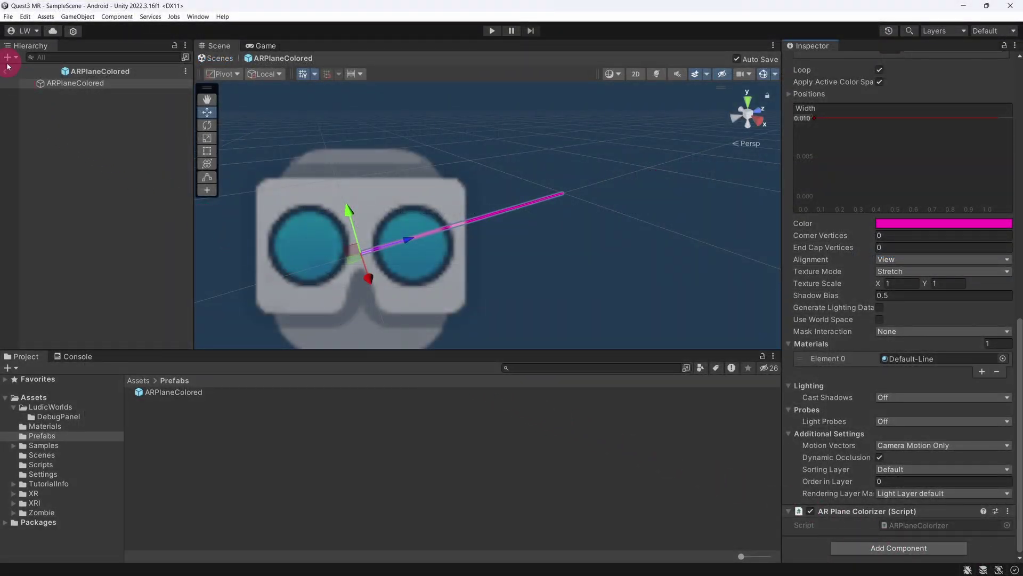
- Exit the ARPlaneColored prefab back to SampleScene
click(6, 71)
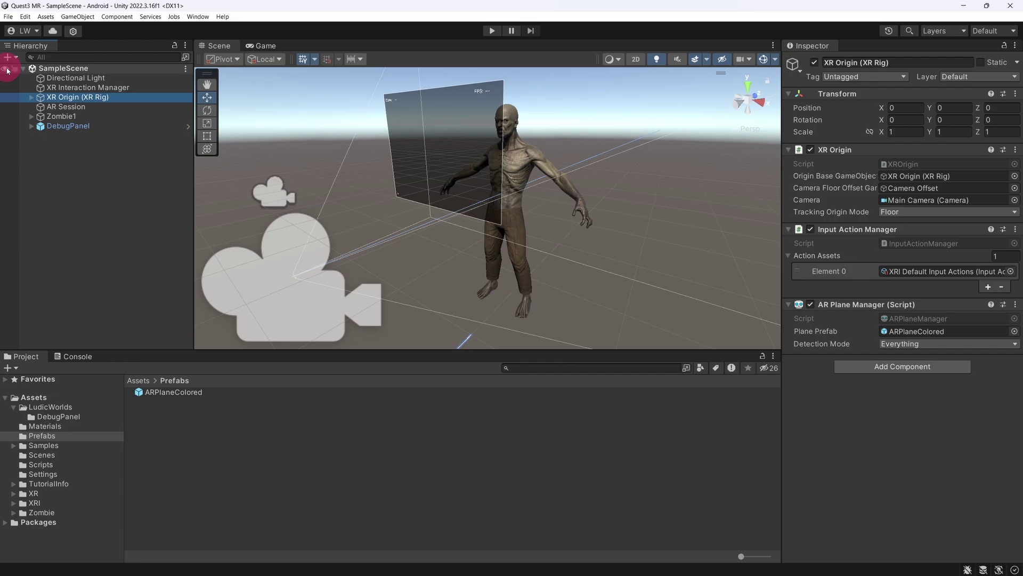
- Add an XR > AR Default Plane to SampleScene, save, and scroll its Inspector to Line Renderer
right_click(51, 181)
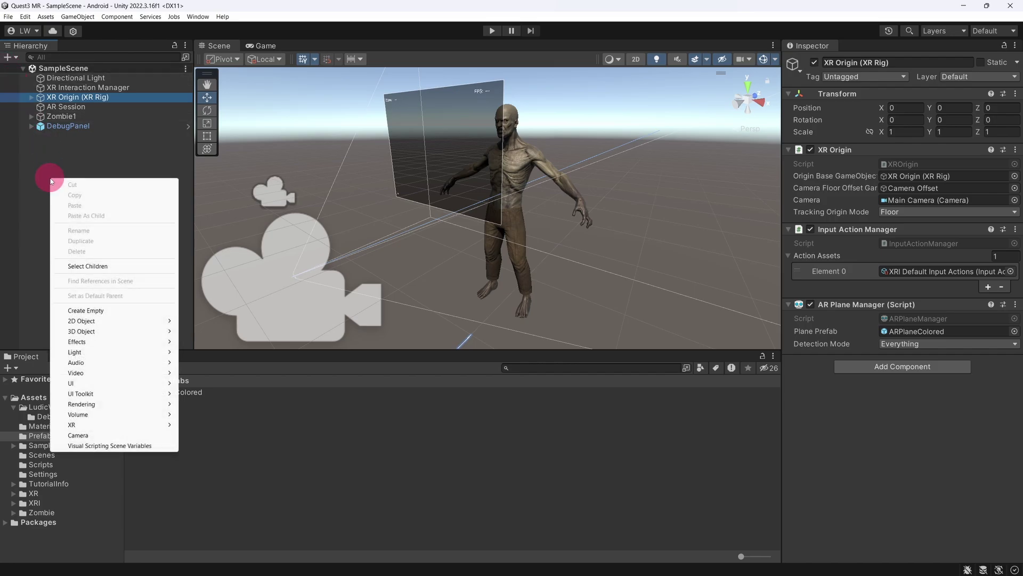
mouse_move(142, 423)
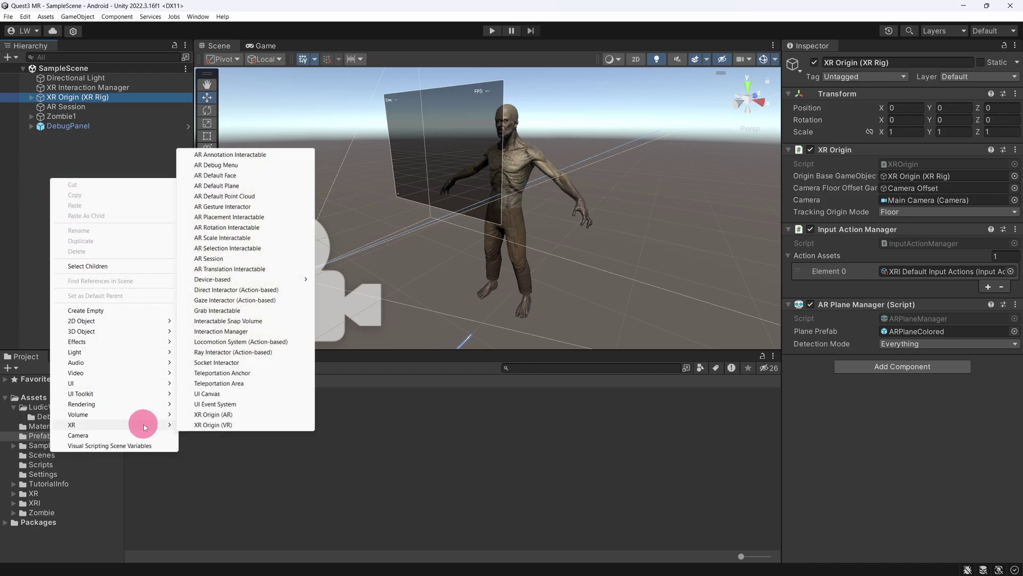
click(266, 185)
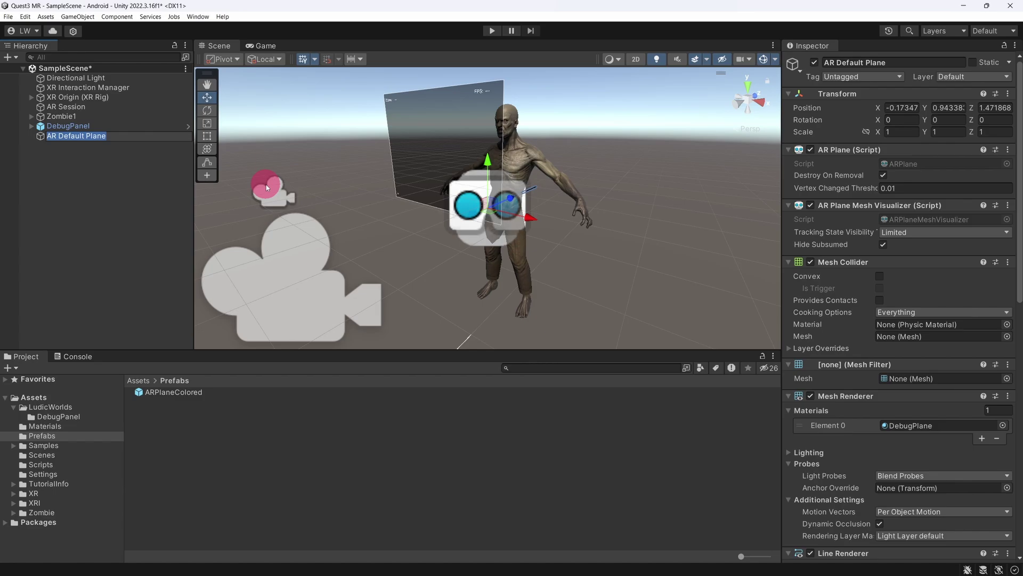
key(ctrl+s)
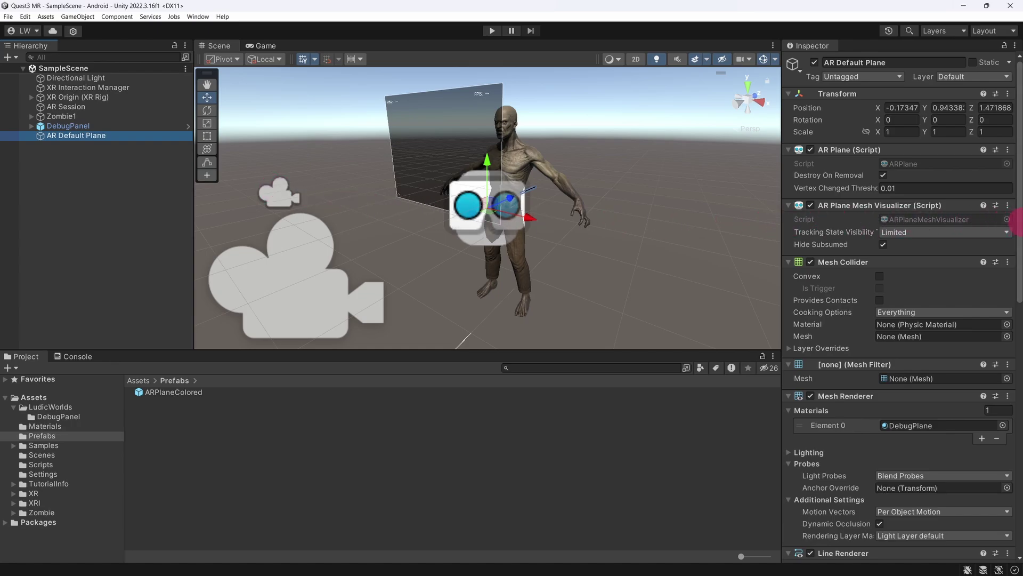
click(1020, 225)
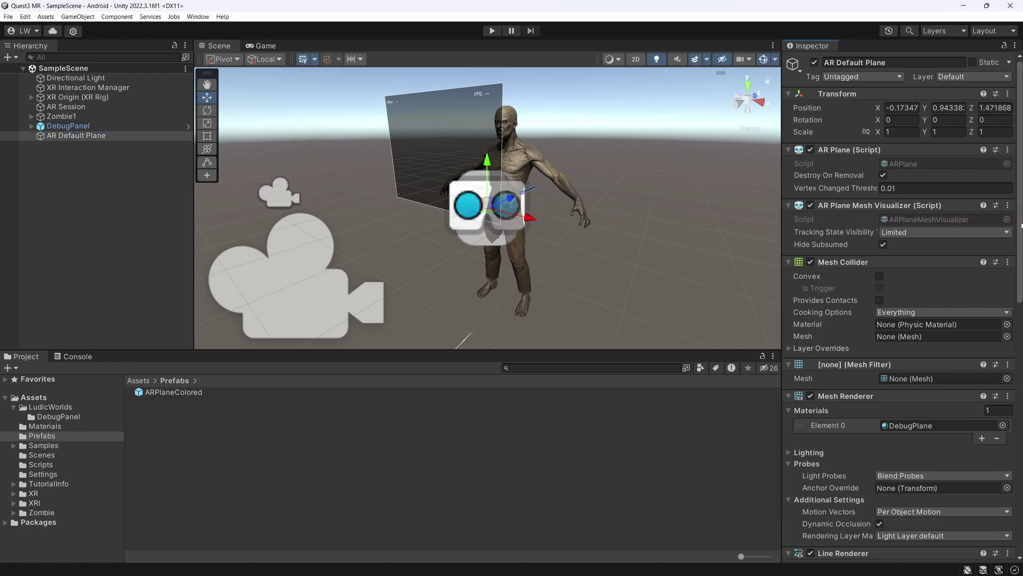
drag(1020, 225, 1020, 477)
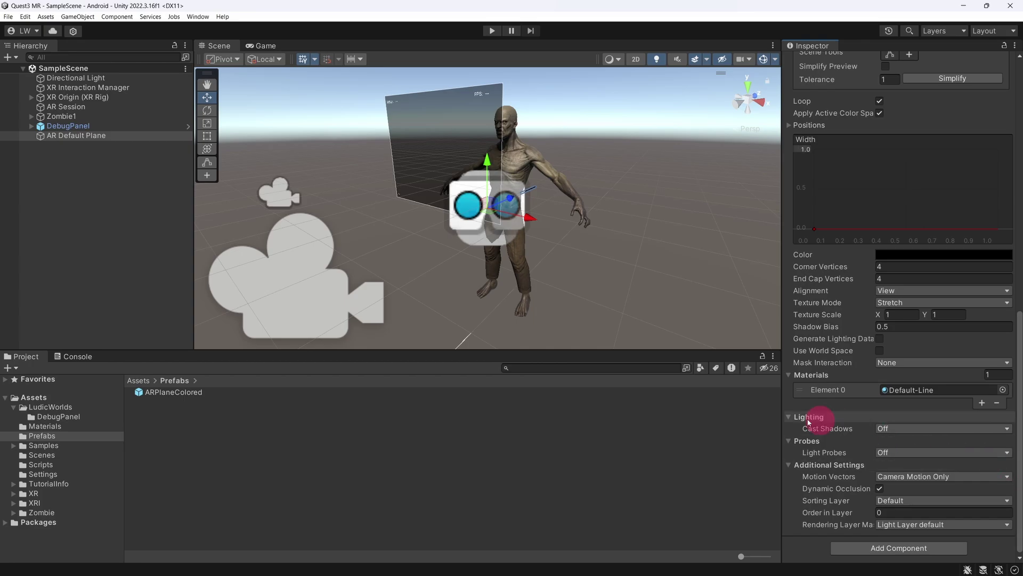
- Briefly reopen the ARPlaneColored prefab, scroll its Inspector, then return to SampleScene
double_click(208, 393)
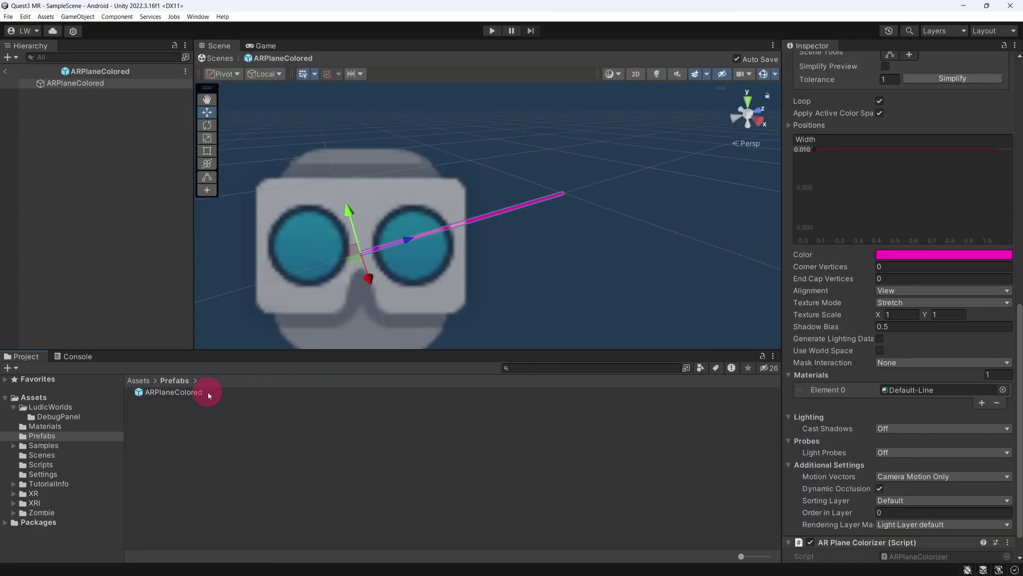
scroll(1020, 352, down, 2)
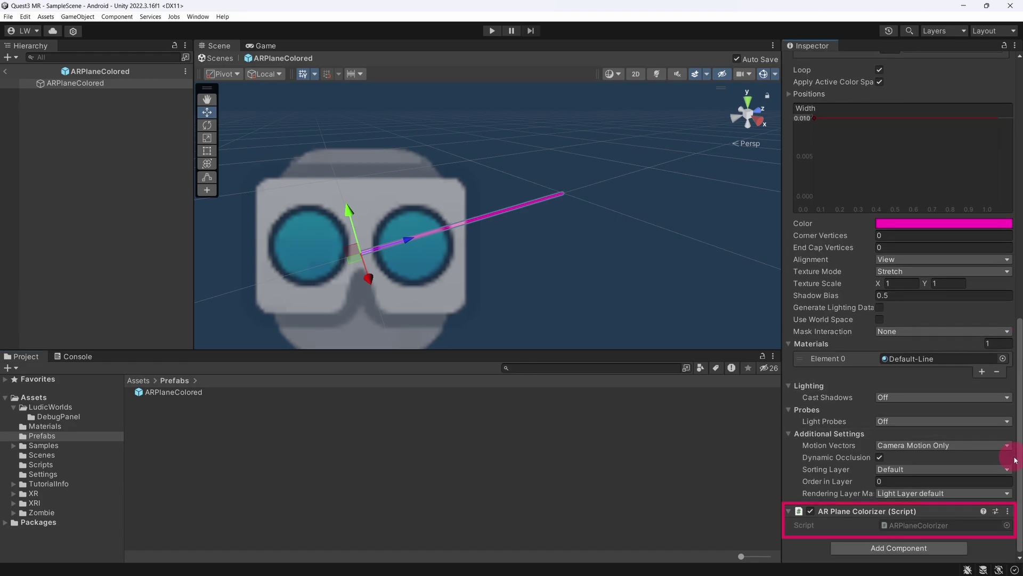
click(5, 71)
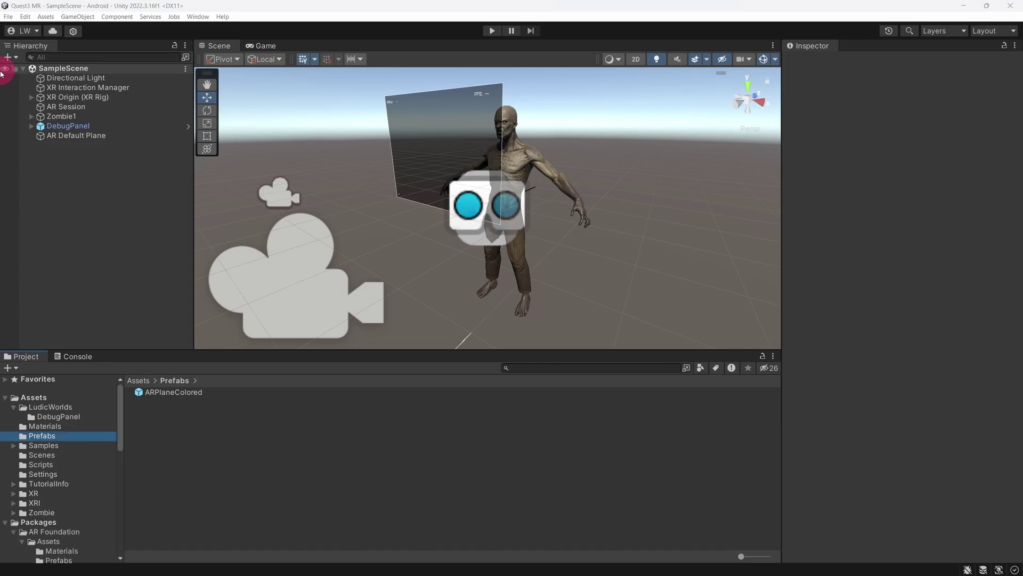
- Inspect the AR Default Plane's DebugPlane material, then go to Assets > Materials
click(120, 136)
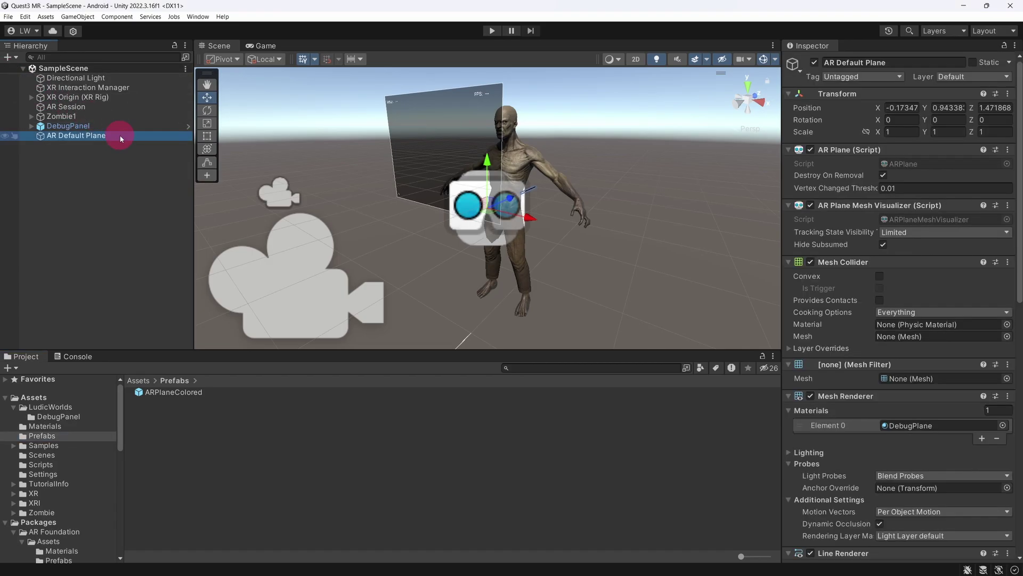
double_click(957, 425)
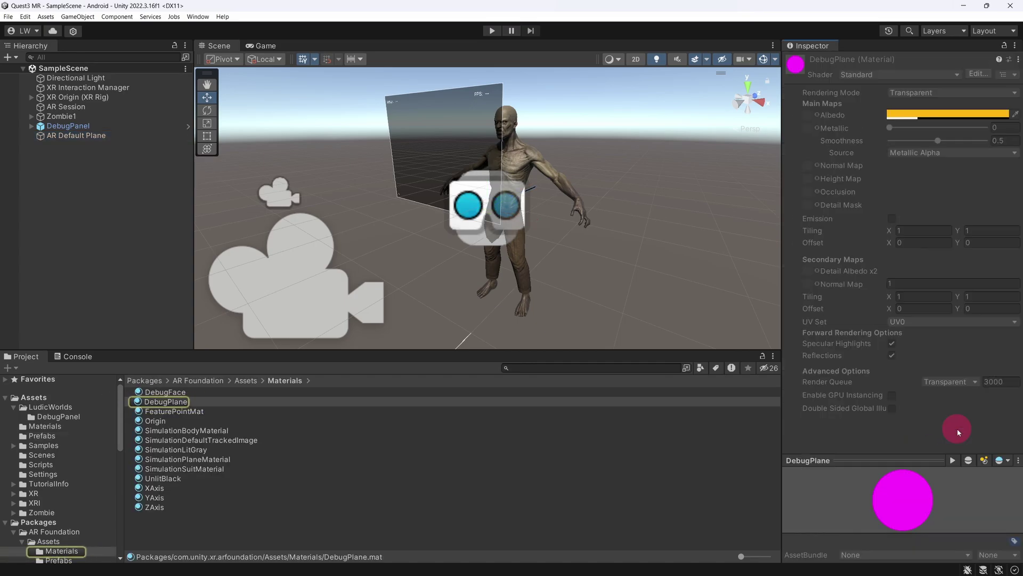
click(77, 426)
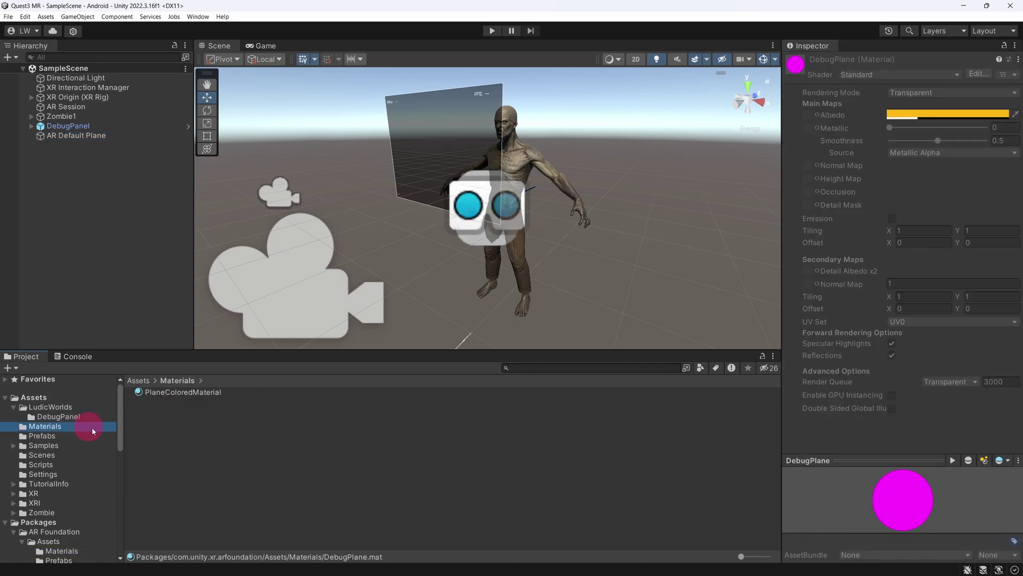
- Create a new material using the Universal Render Pipeline/Unlit shader with Transparent surface type
right_click(154, 406)
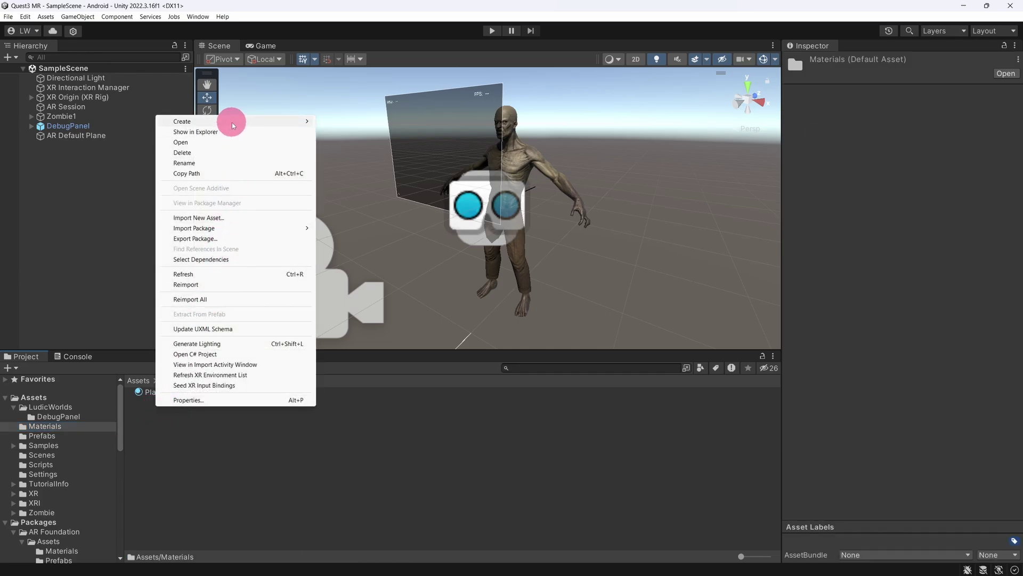
mouse_move(232, 126)
click(375, 315)
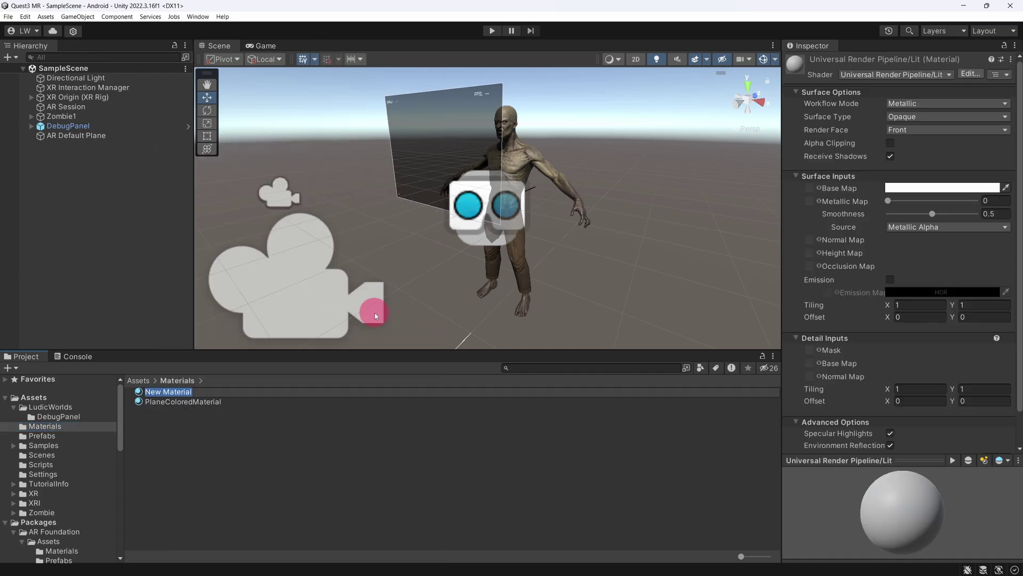
click(926, 77)
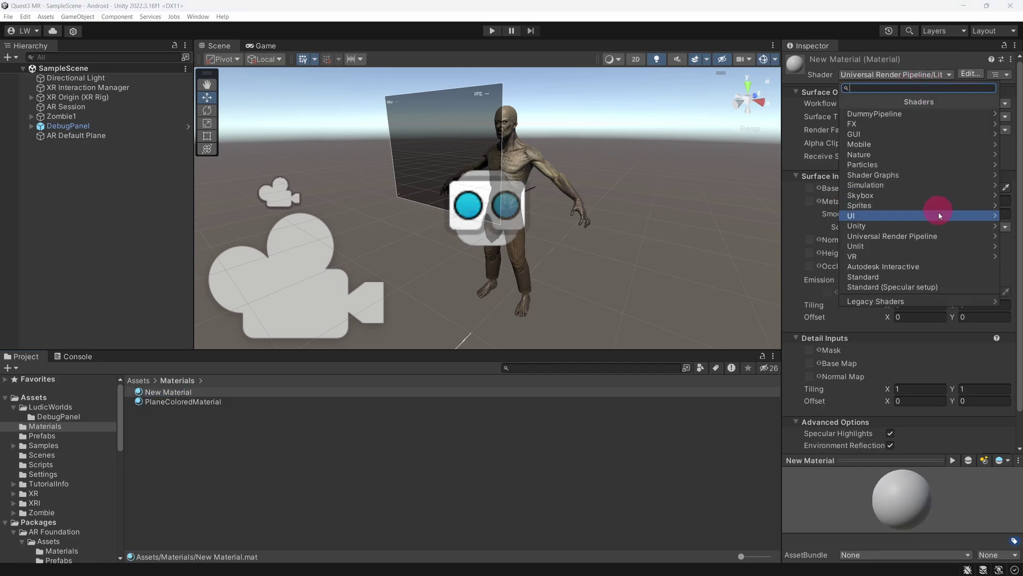
click(939, 236)
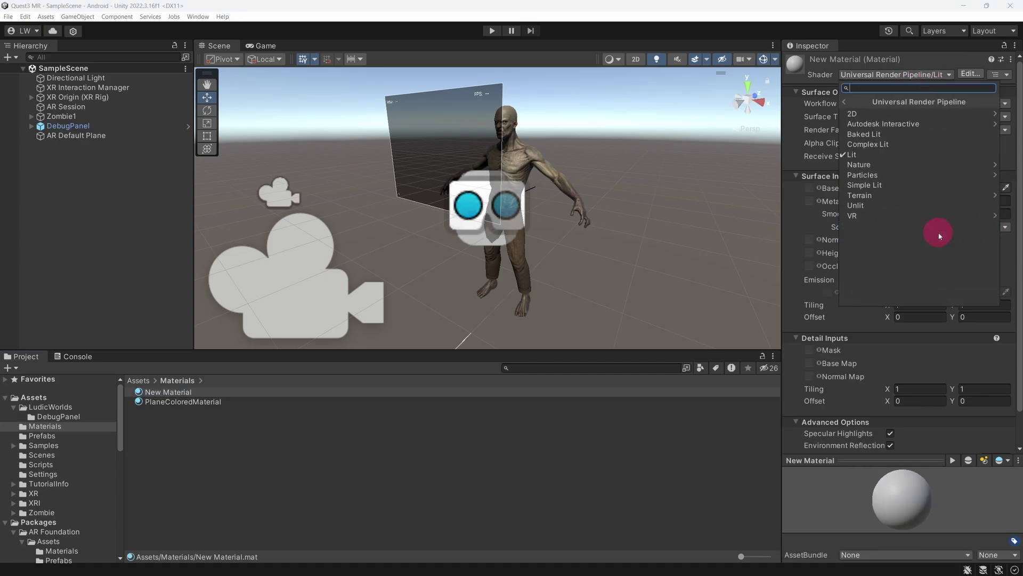
click(899, 206)
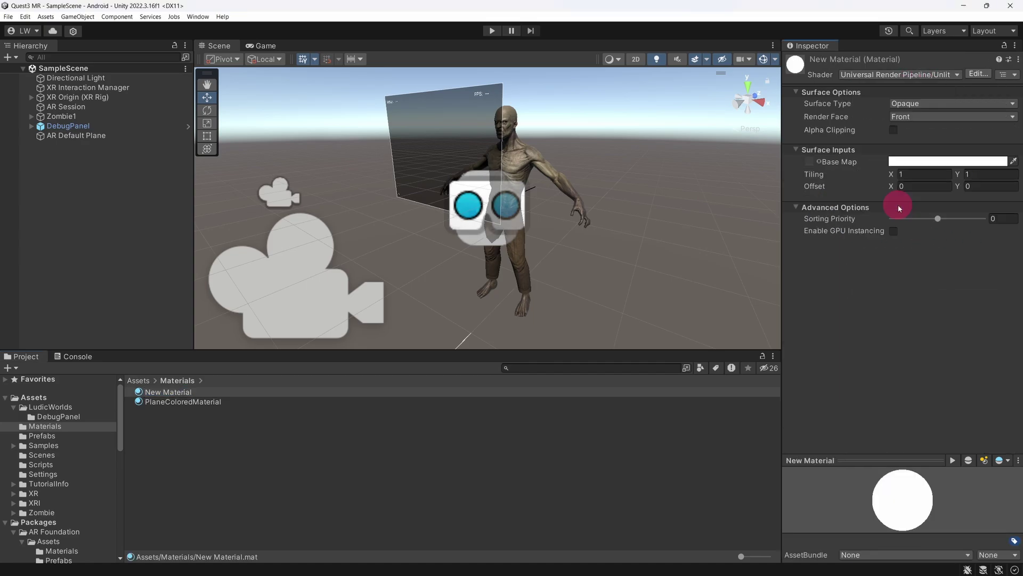
click(912, 161)
click(929, 103)
click(935, 125)
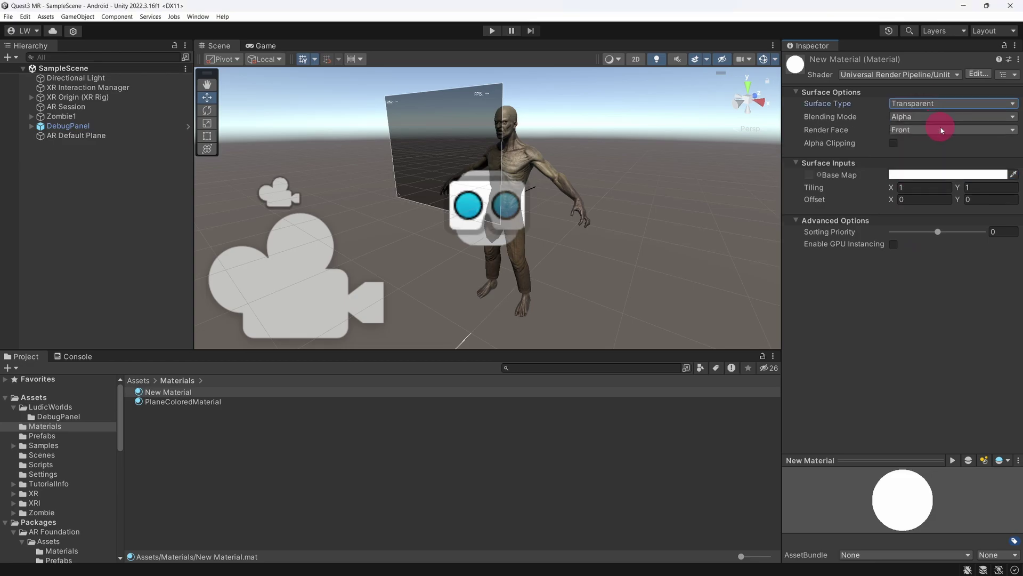
- Give the material a bright green base colour at half alpha (128), then start renaming it
click(932, 174)
click(927, 228)
drag(942, 251, 981, 241)
click(939, 411)
click(1014, 171)
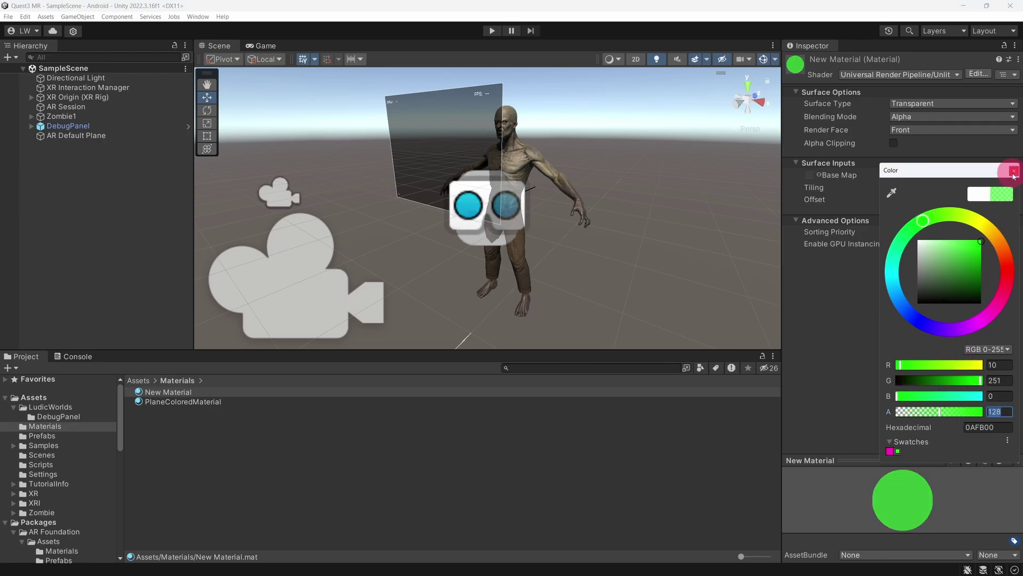
click(210, 392)
- Name the material 'Plane Material' and assign it to the AR Default Plane's Mesh Renderer Element 0
text(Plane Material)
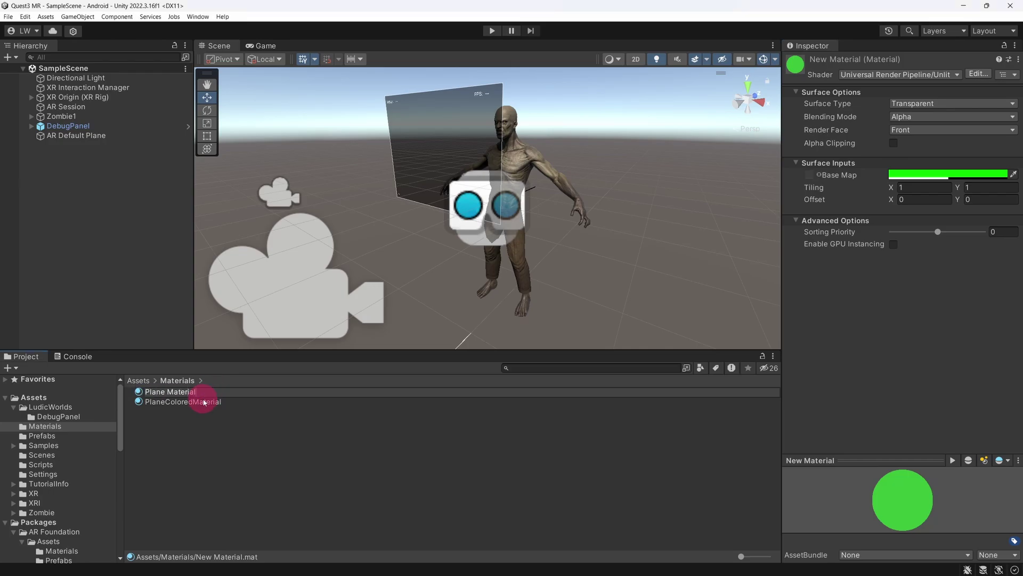
key(Return)
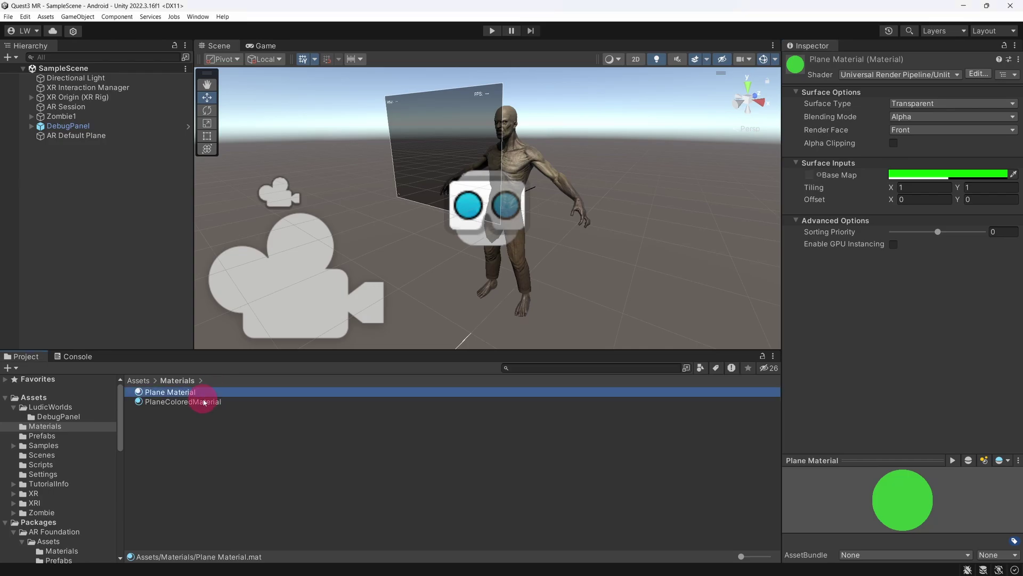
click(93, 135)
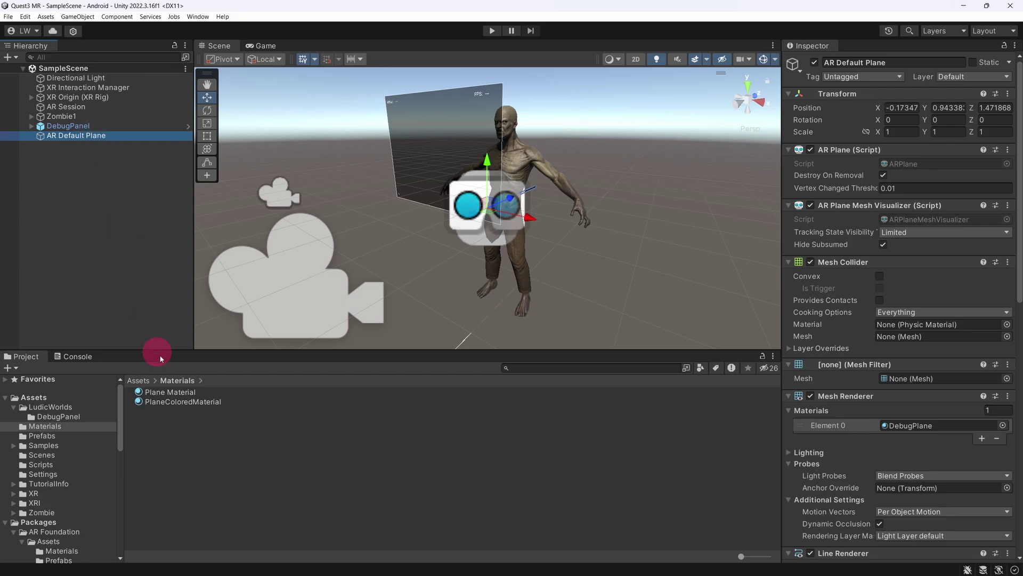
drag(169, 392, 967, 417)
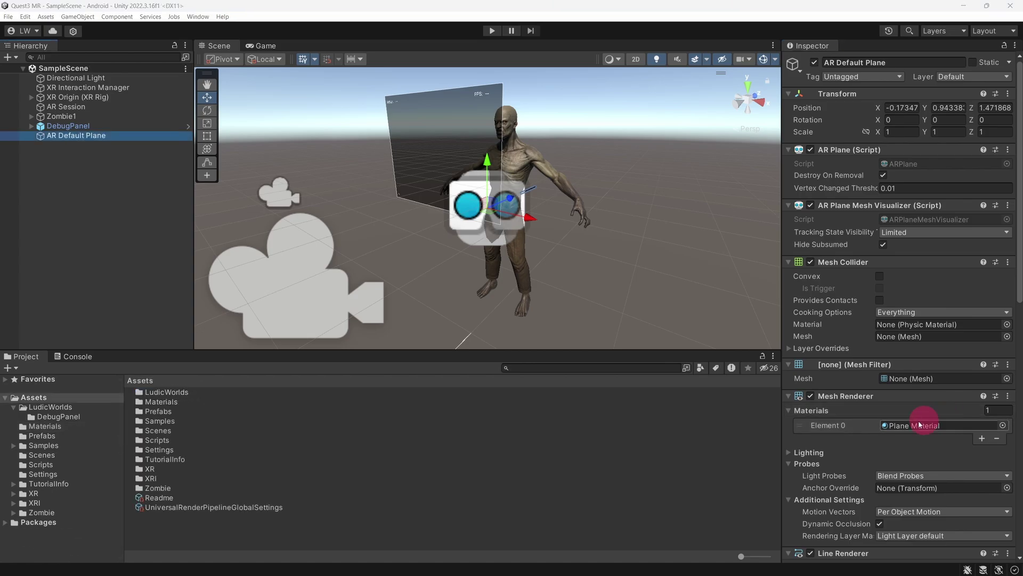
- Drag the AR Default Plane into Assets/Prefabs to make it a prefab
click(88, 436)
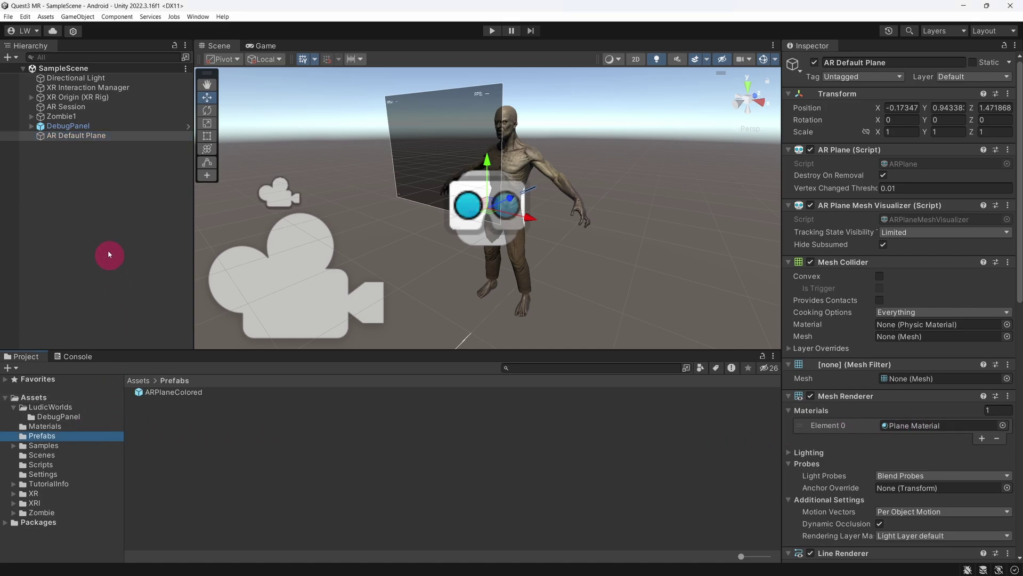
click(66, 136)
drag(66, 137, 241, 452)
click(241, 452)
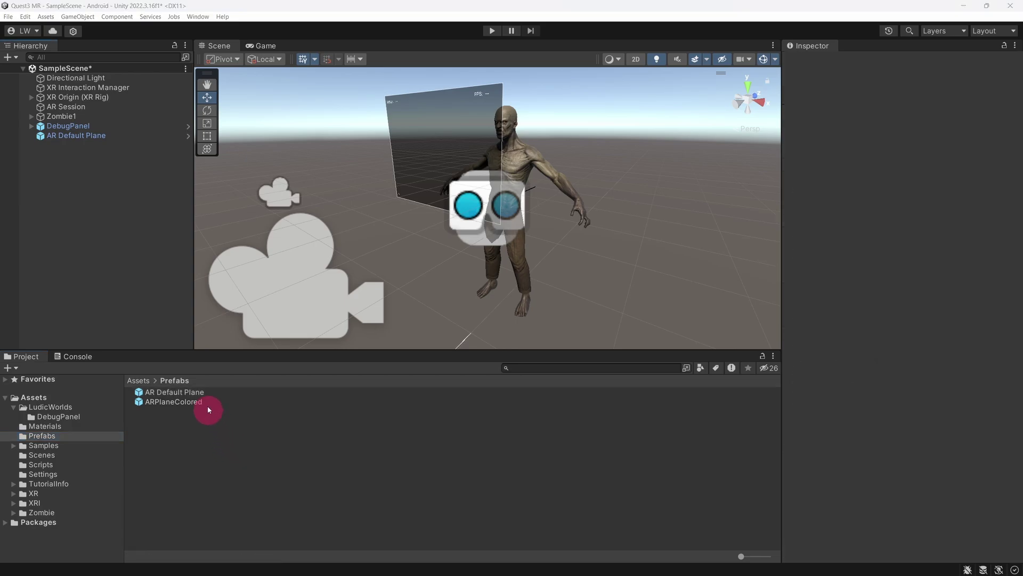
- Delete the AR Default Plane from the scene, leaving XR Origin selected
click(118, 138)
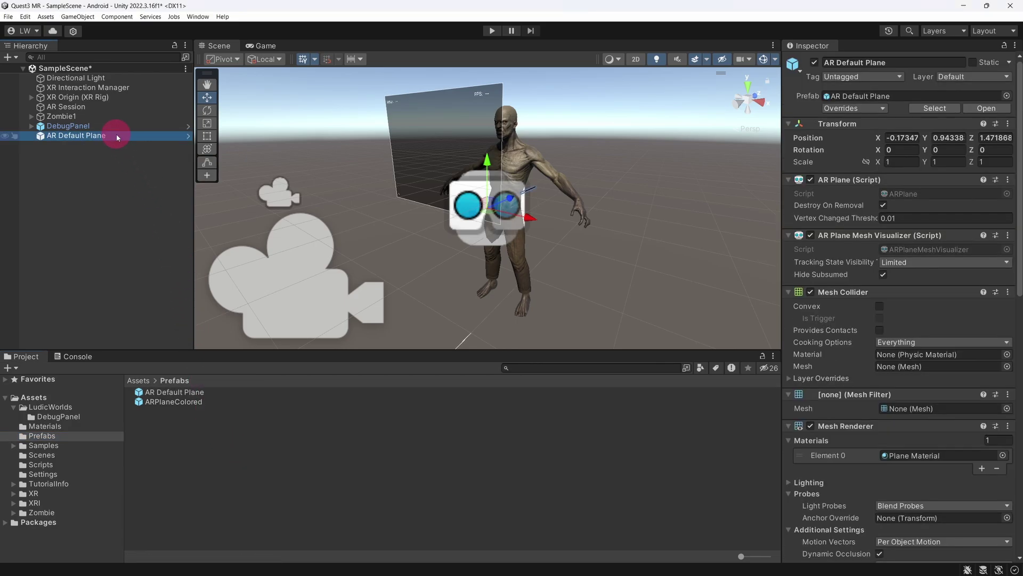
key(Delete)
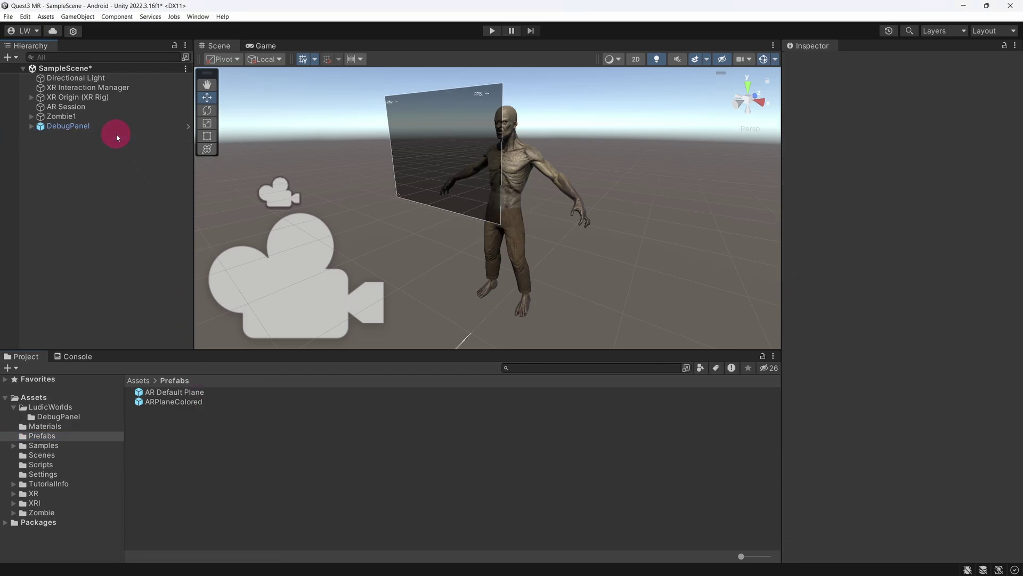
click(119, 102)
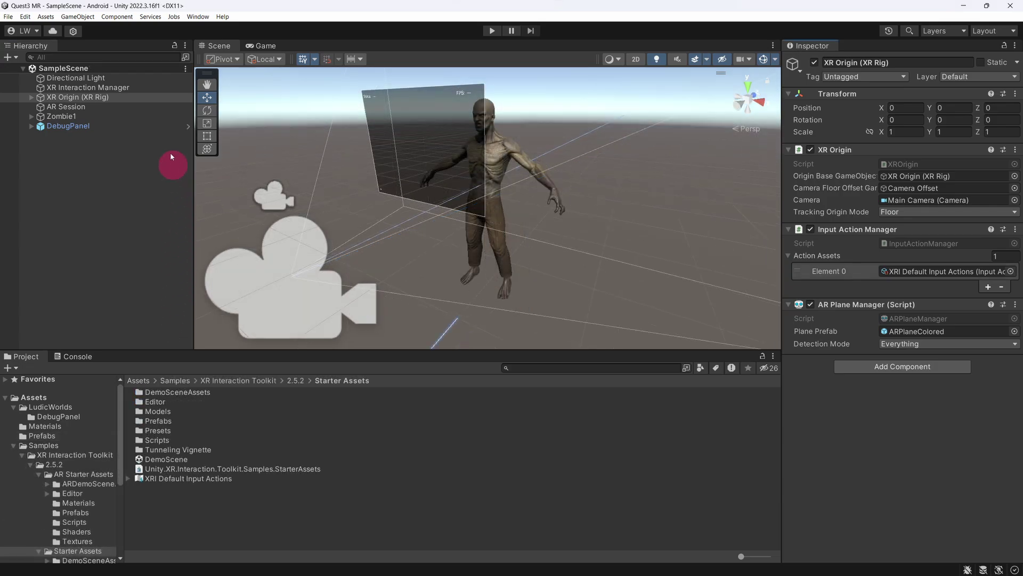
- Open XRI Default Input Actions from the XR Origin's Input Action Manager Action Assets Element 0
click(134, 97)
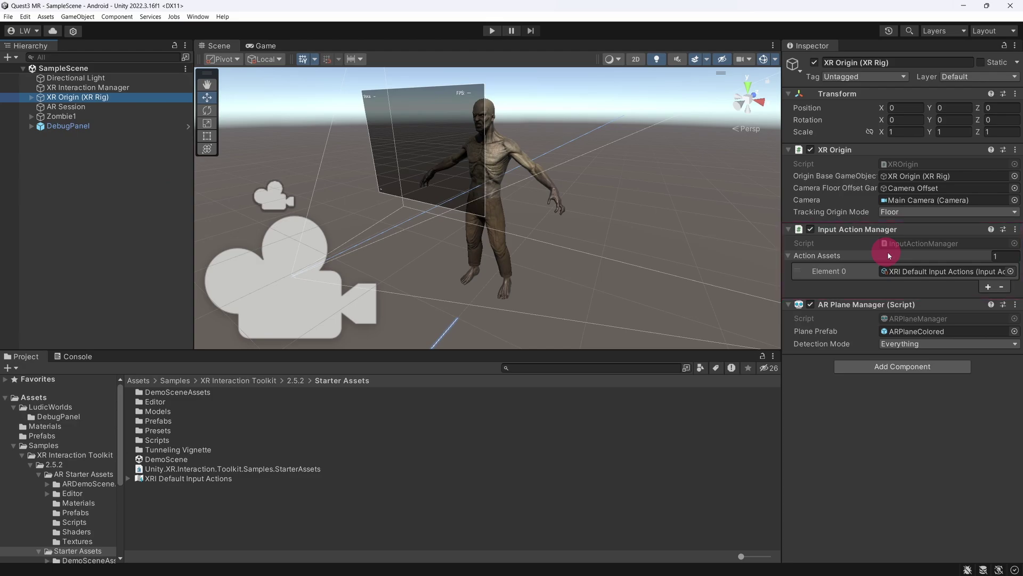
click(920, 273)
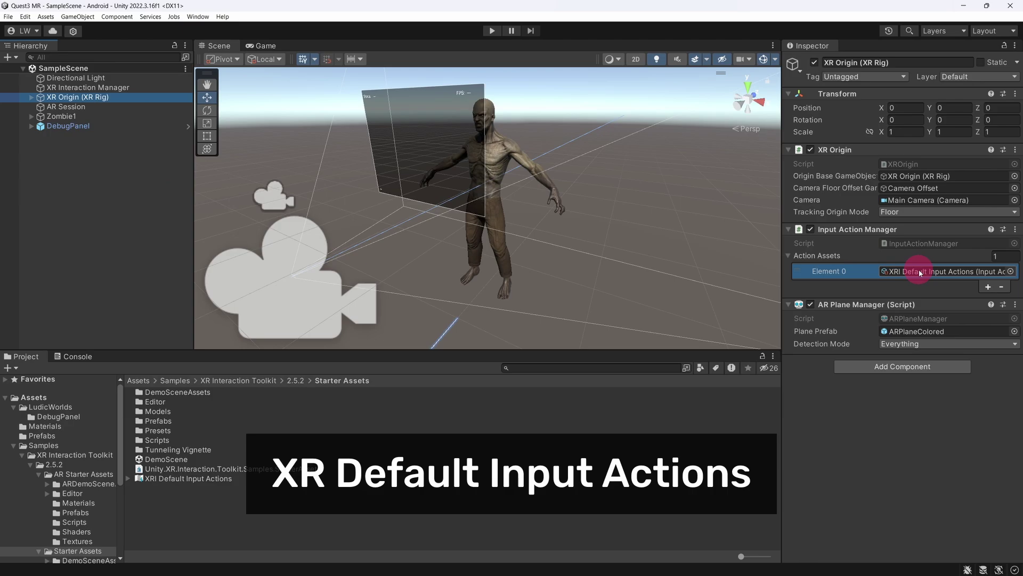
double_click(920, 272)
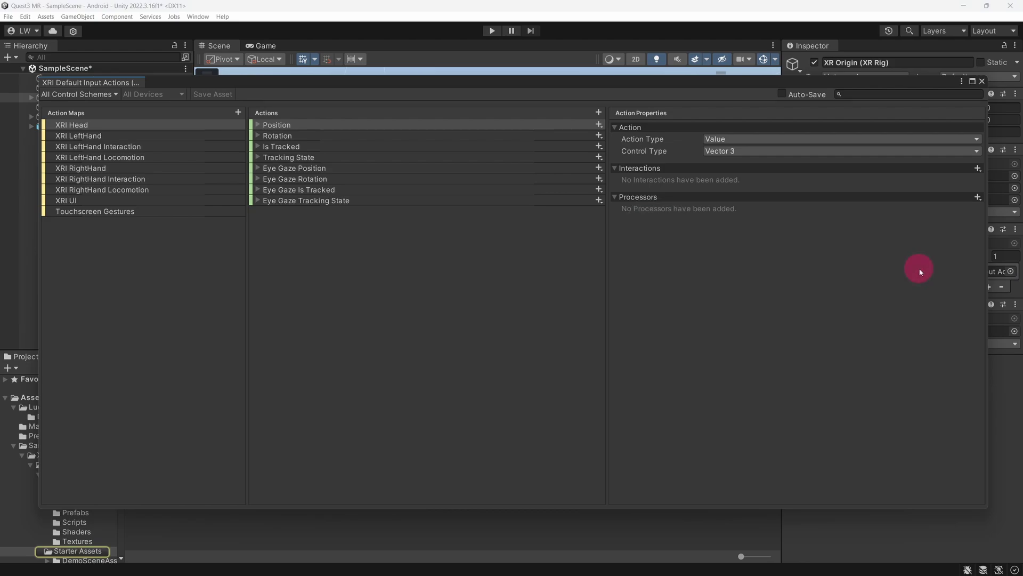
- Add a new action named TogglePlanes to the XRI RightHand Interaction action map
click(200, 181)
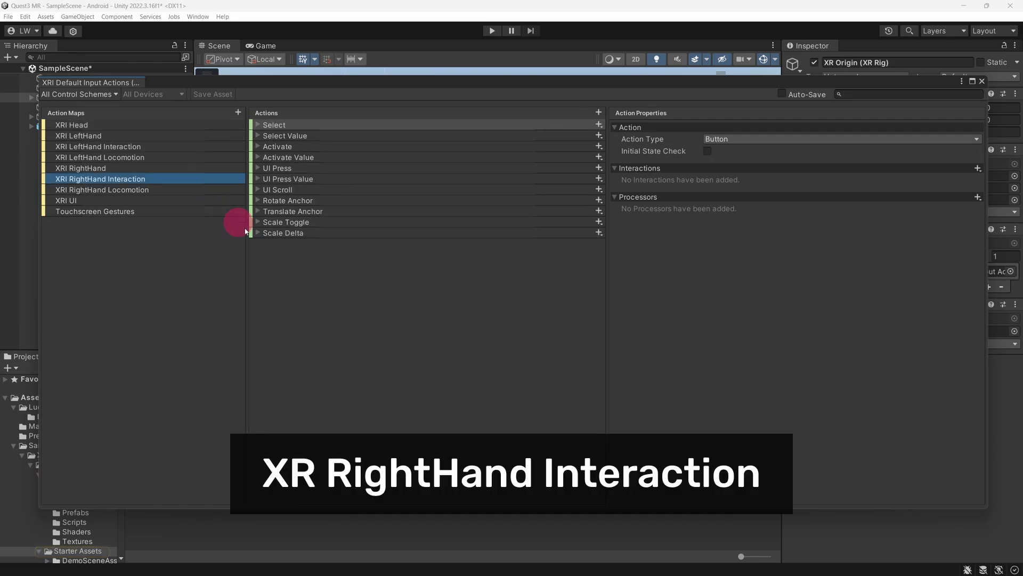
click(318, 279)
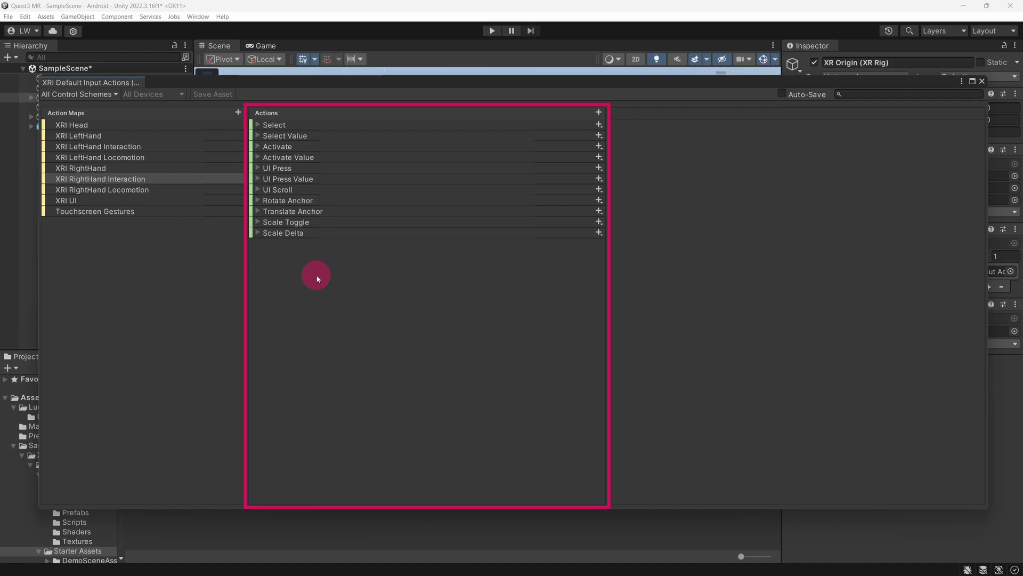
right_click(317, 279)
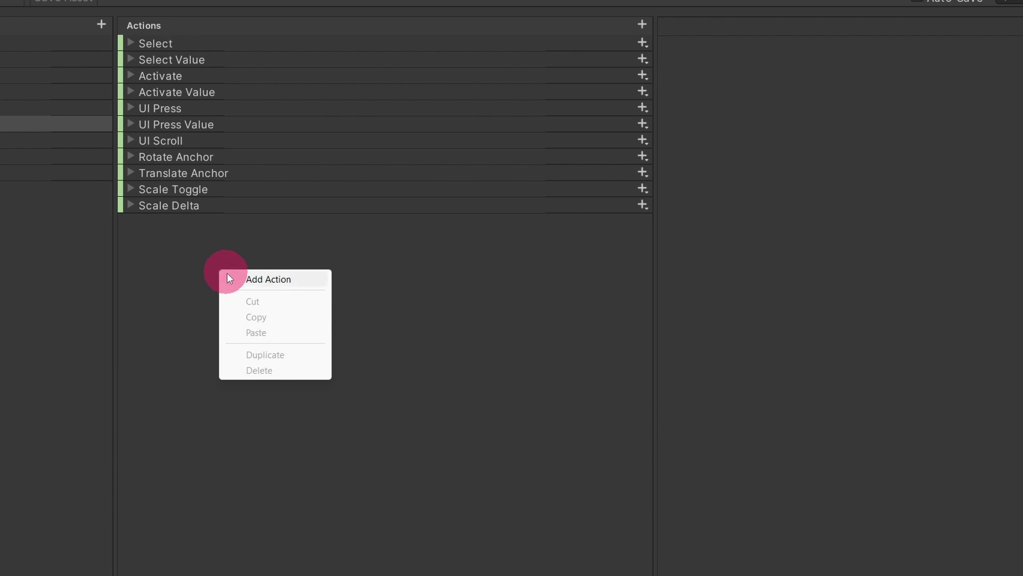
click(270, 281)
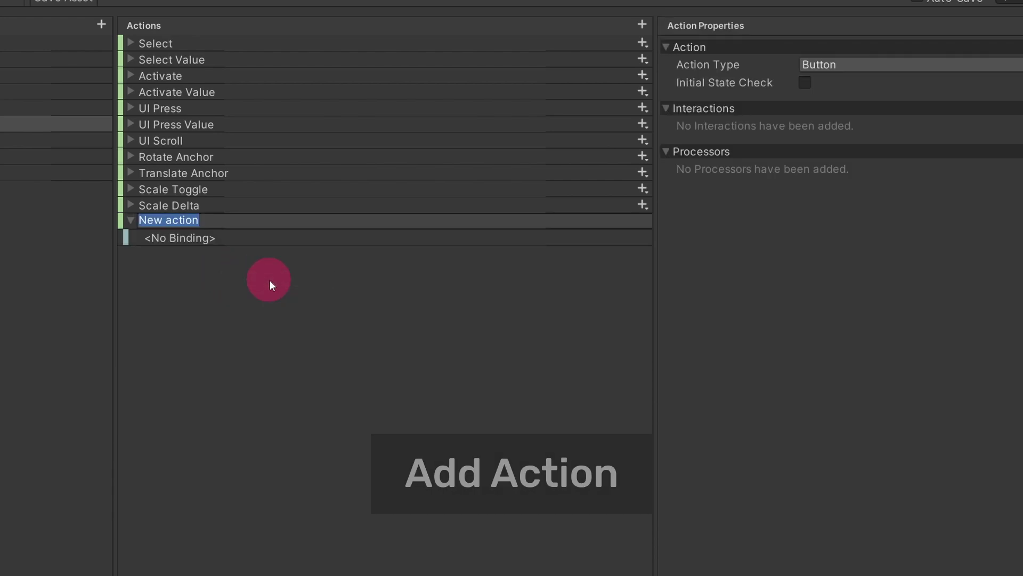
text(TogglePlanes)
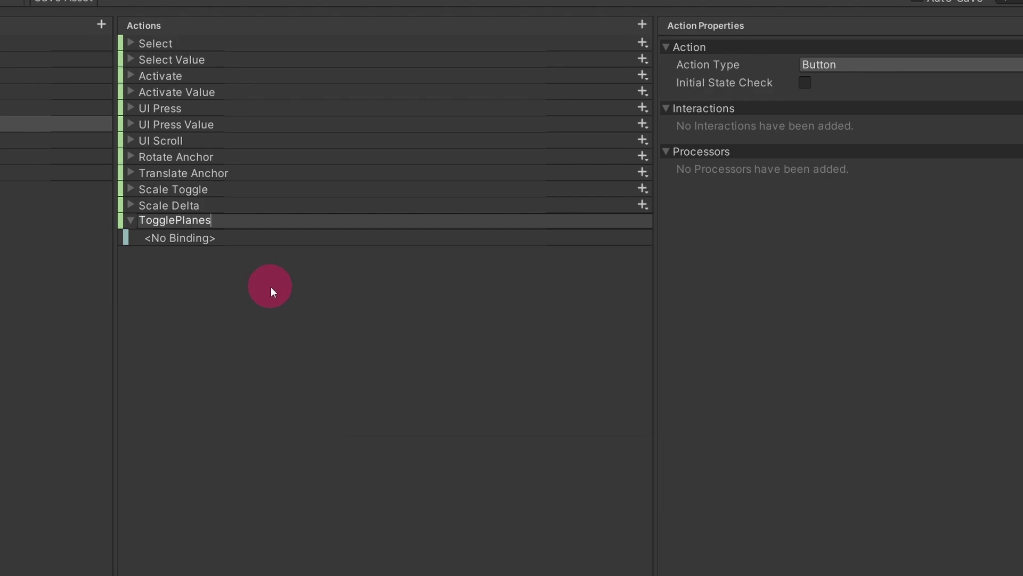
key(Return)
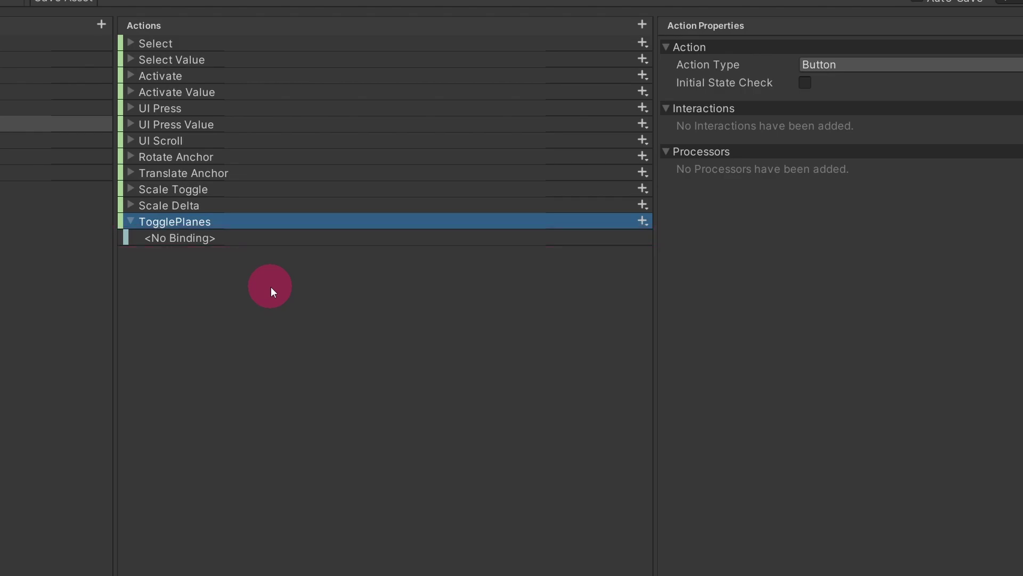
- Bind TogglePlanes to RightHand Oculus Touch Controller (OpenXR) primaryButton, enabled for Generic XR Controller
click(254, 240)
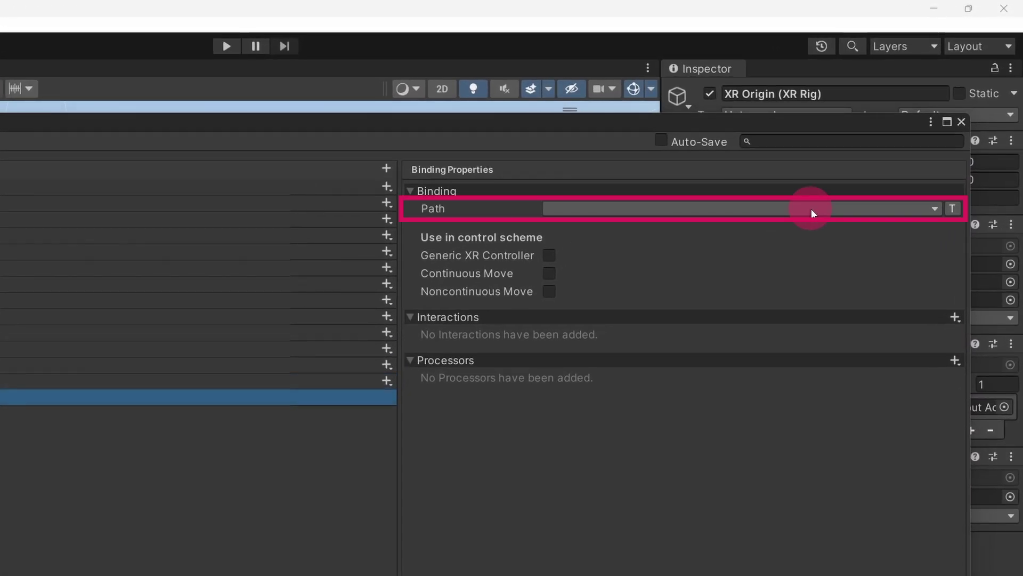
click(811, 209)
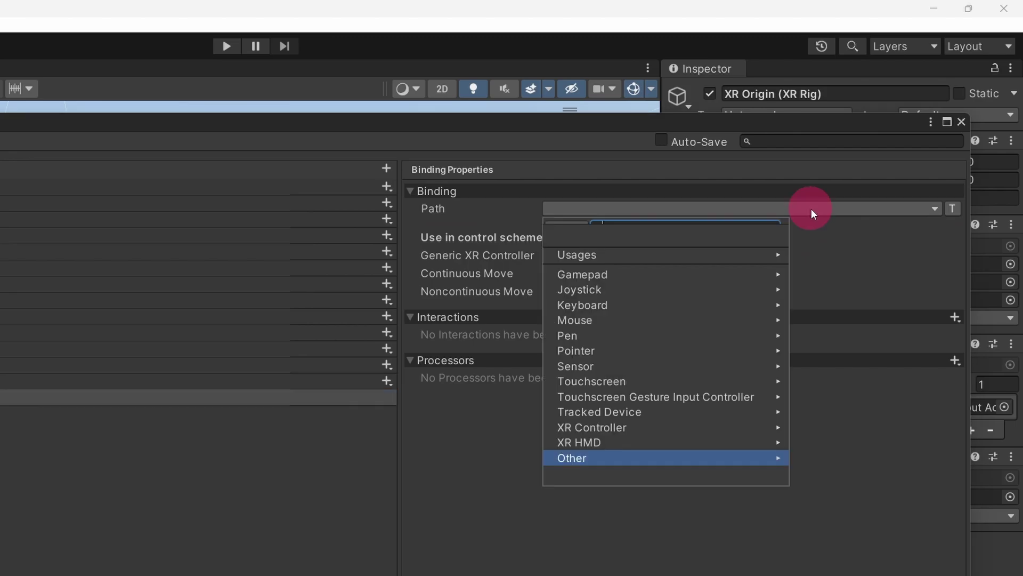
click(784, 428)
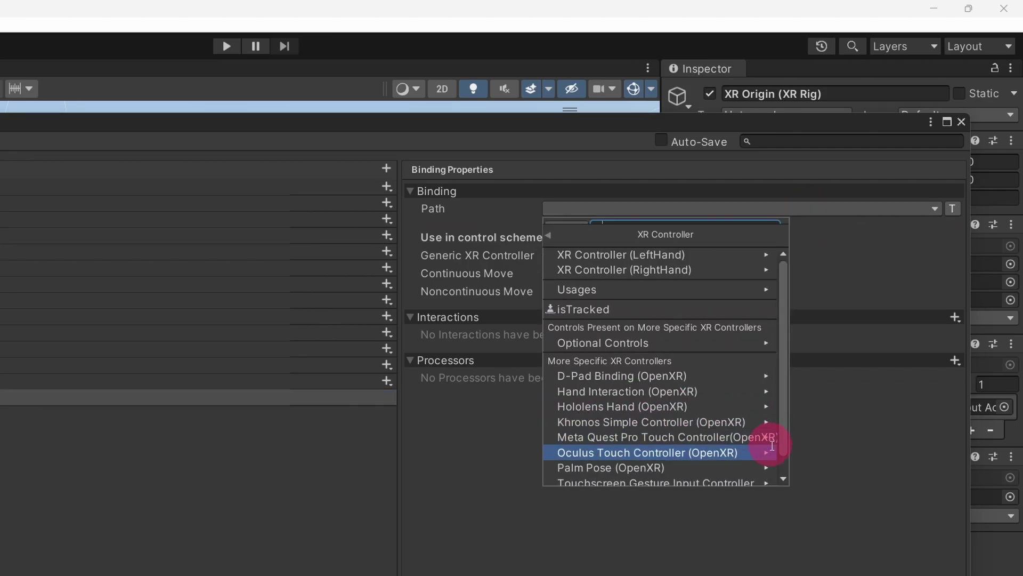
click(576, 453)
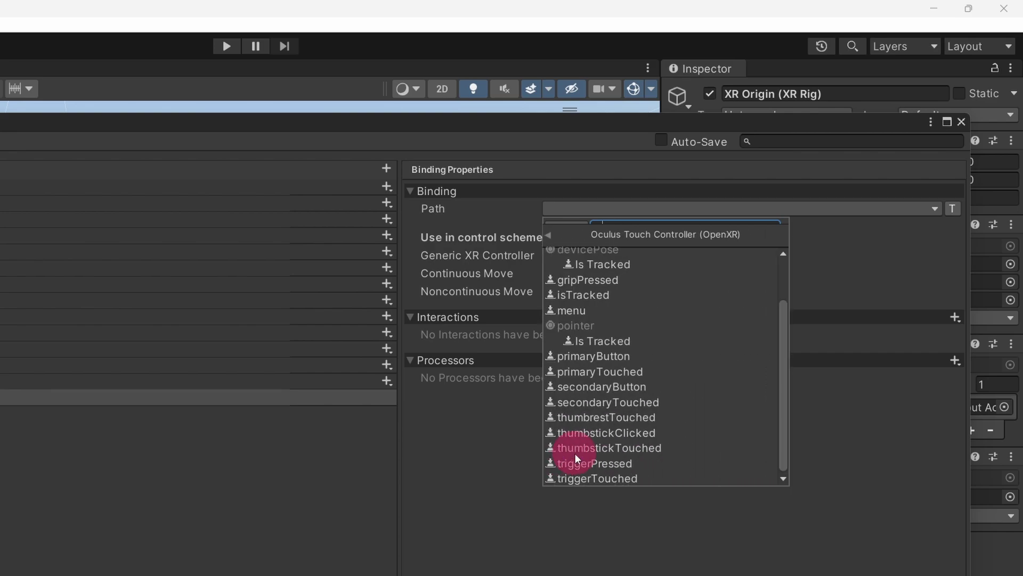
scroll(786, 391, up, 3)
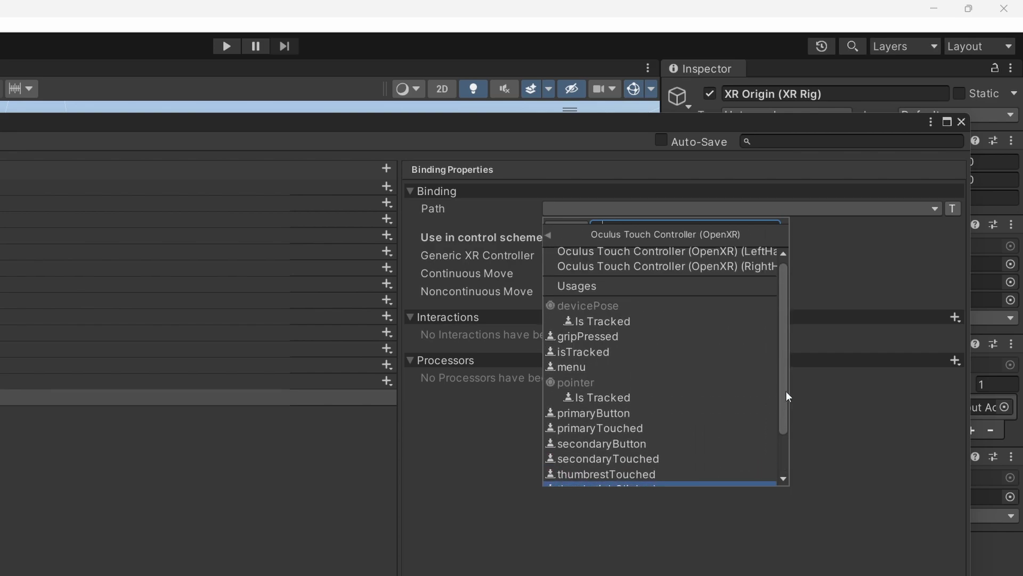
click(585, 269)
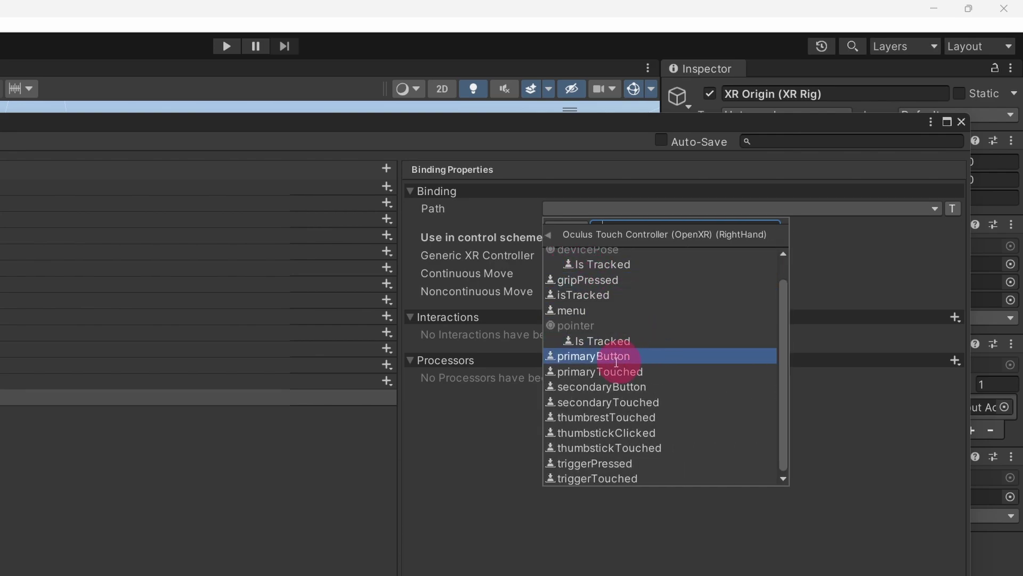
click(564, 357)
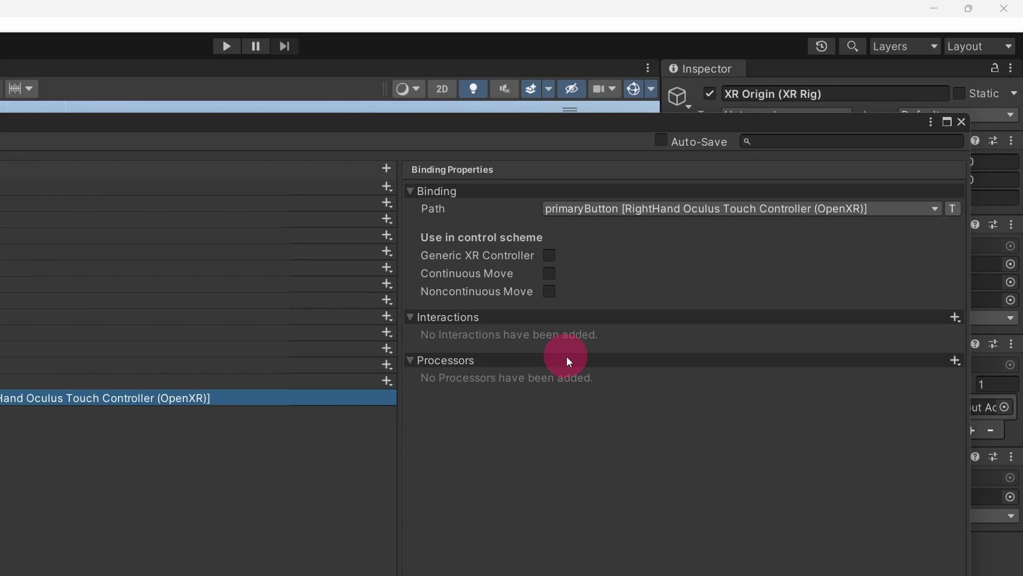
click(549, 256)
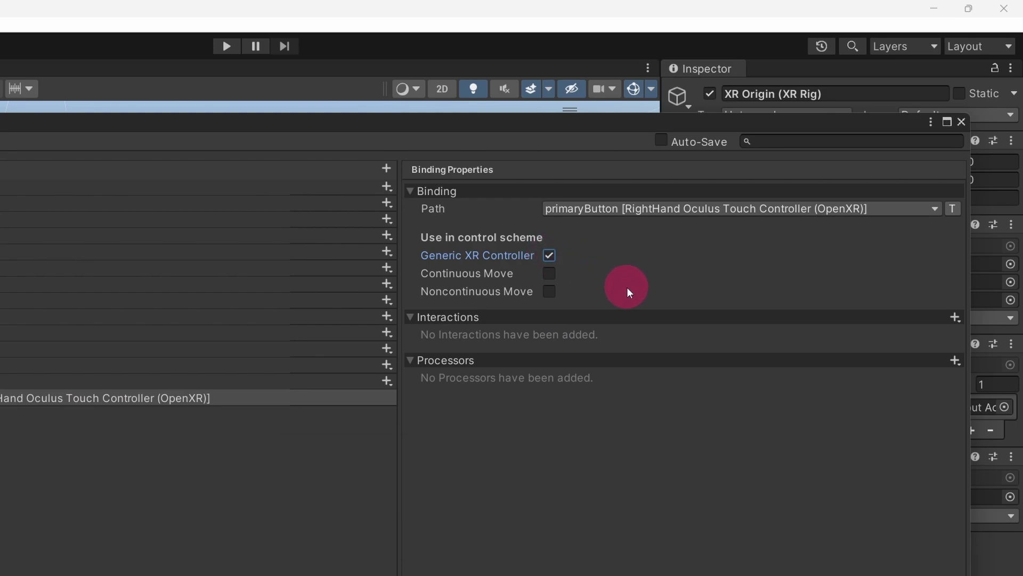
key(Tab)
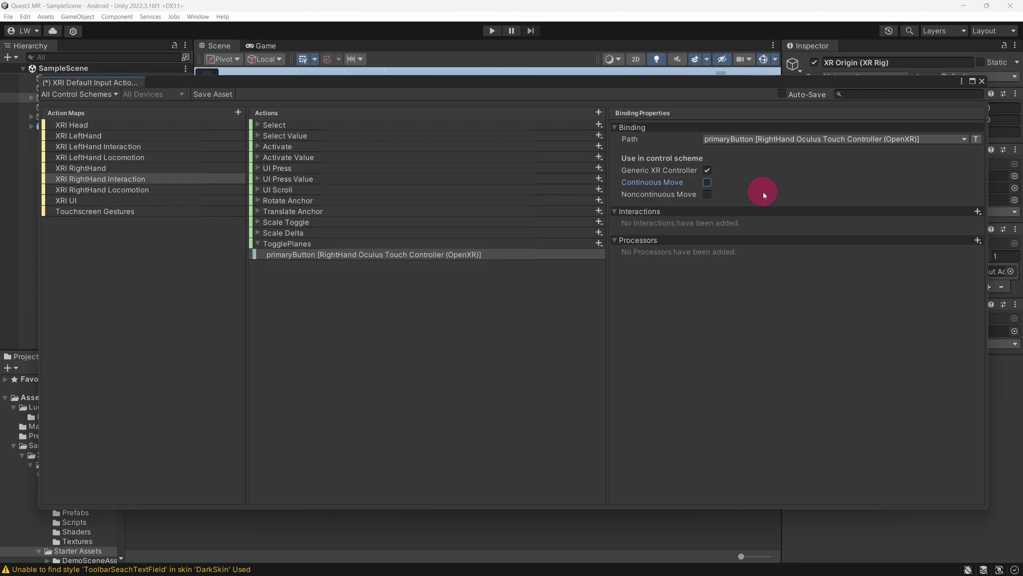
- Save the XRI Default Input Actions asset and close its editor window
click(221, 94)
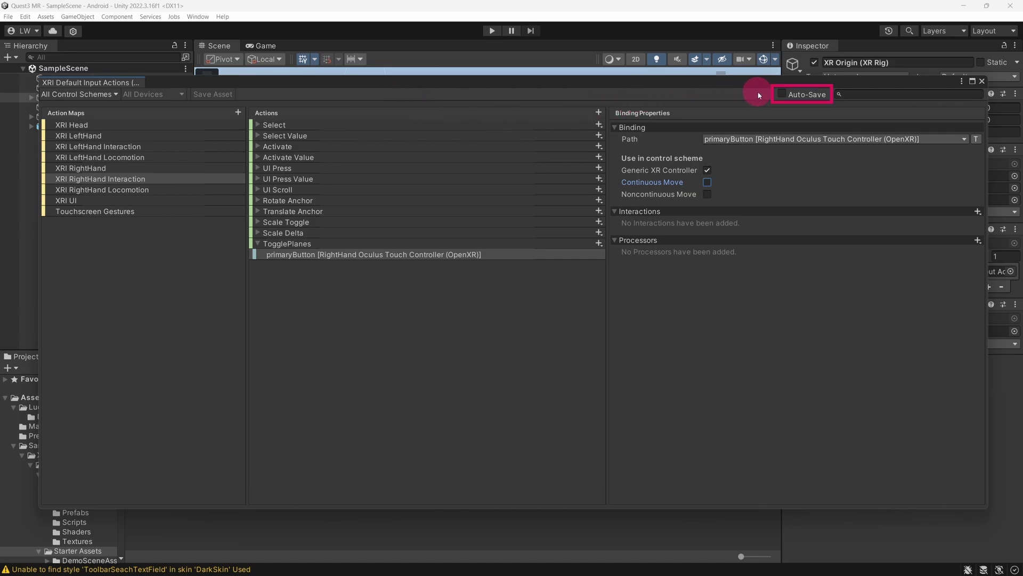
click(983, 81)
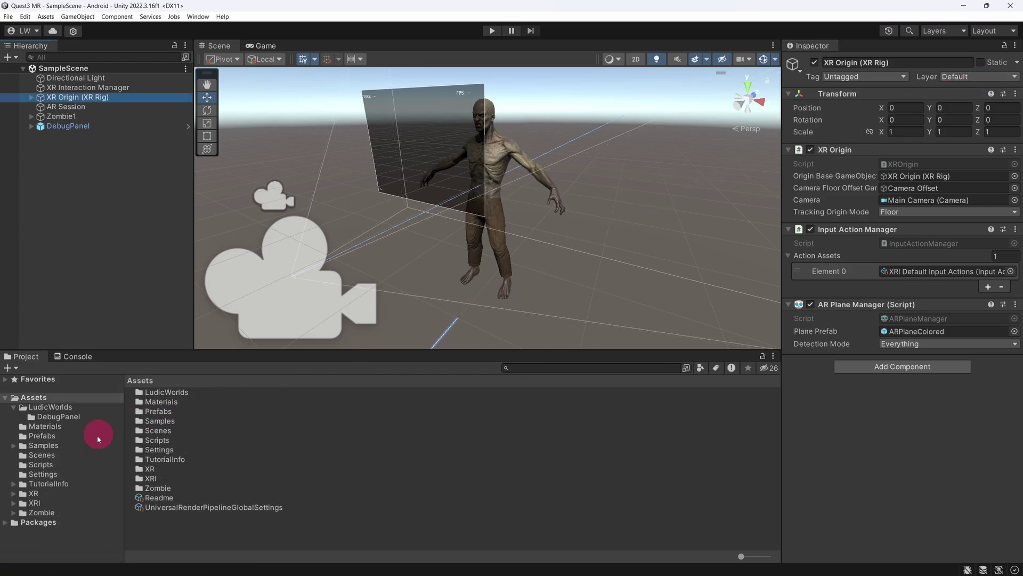
- Add a new C# script named SceneController to the Assets/Scripts folder
click(70, 466)
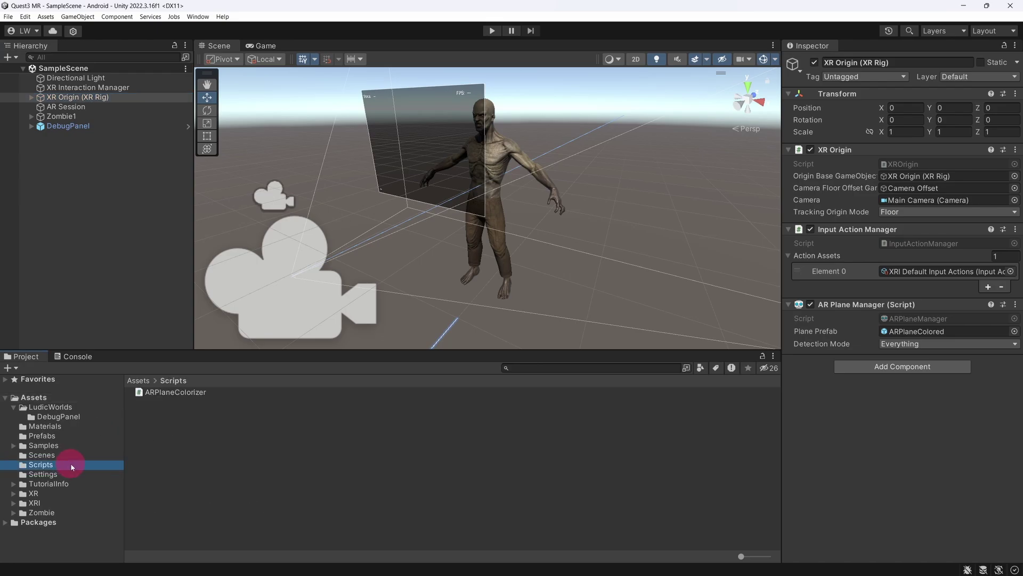
right_click(189, 441)
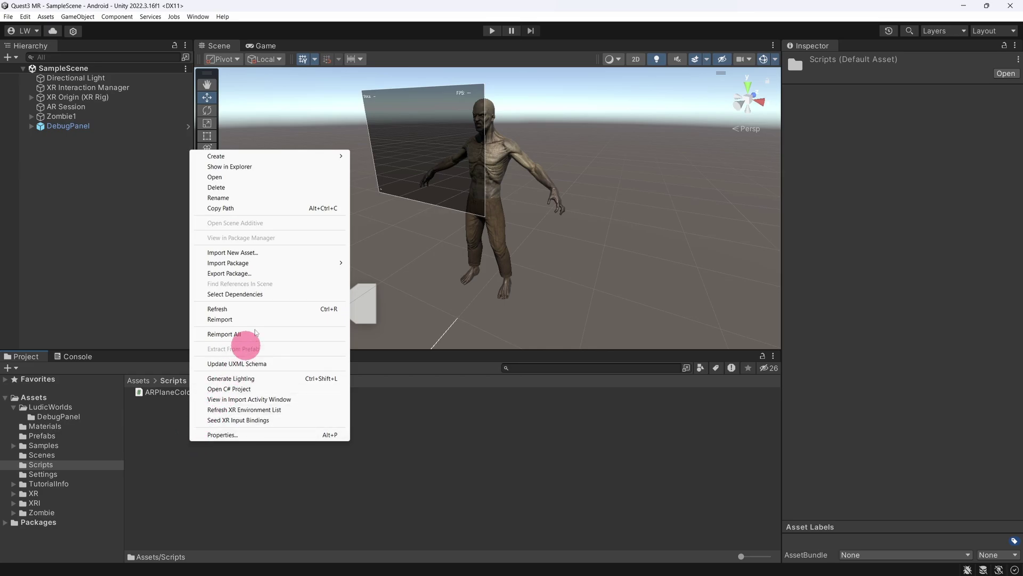
mouse_move(312, 160)
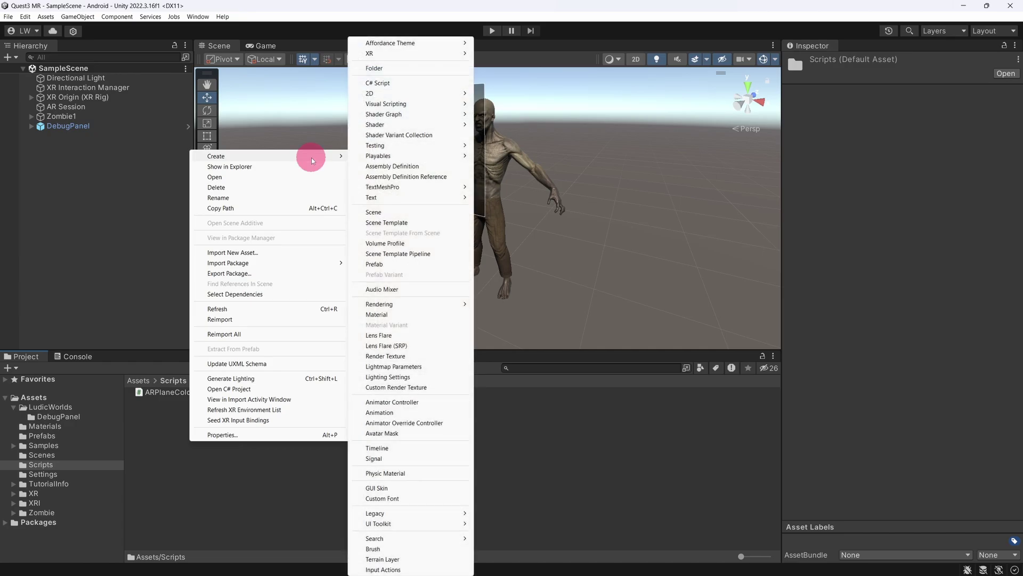
click(408, 82)
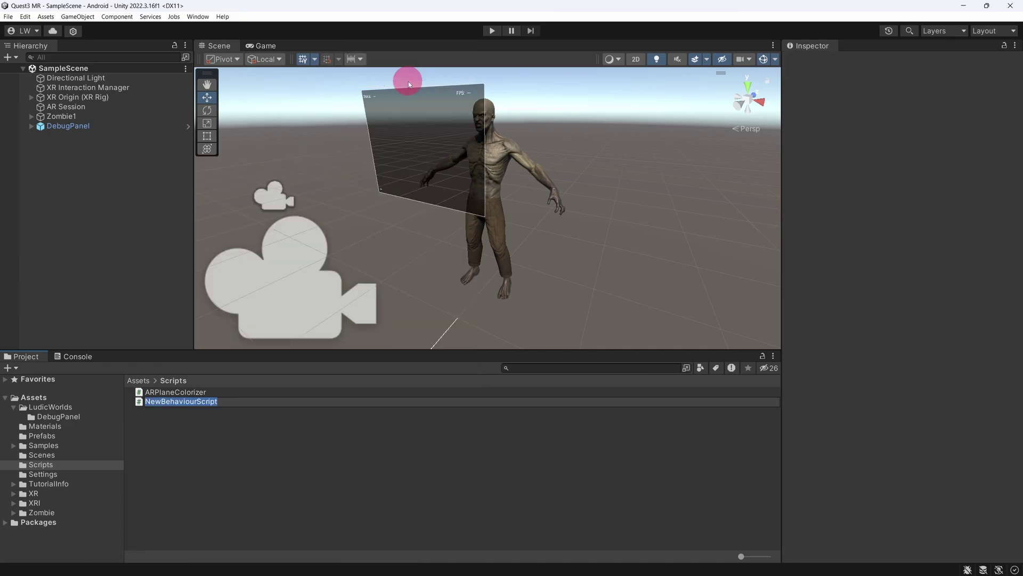
text(SceneController)
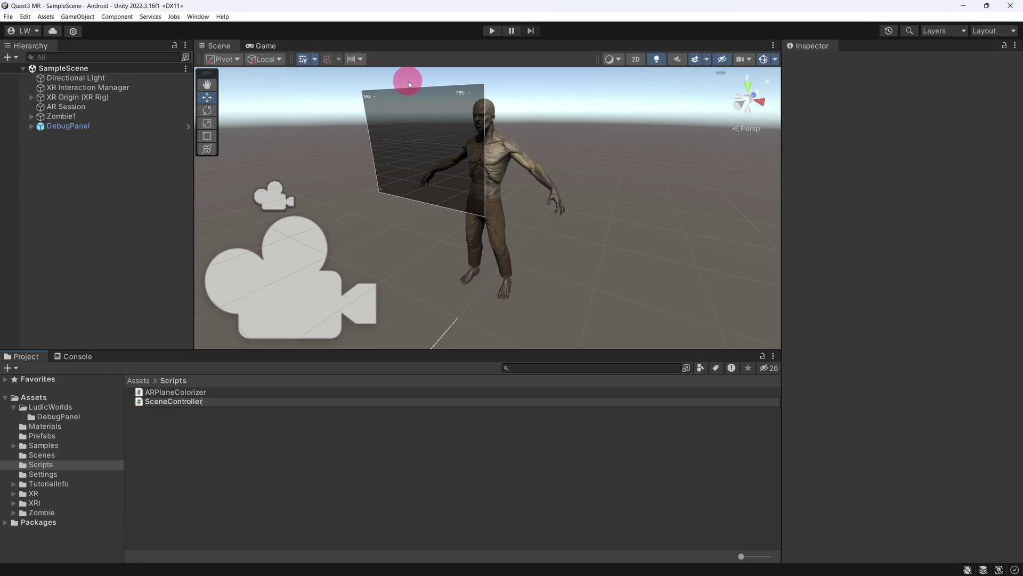
key(Return)
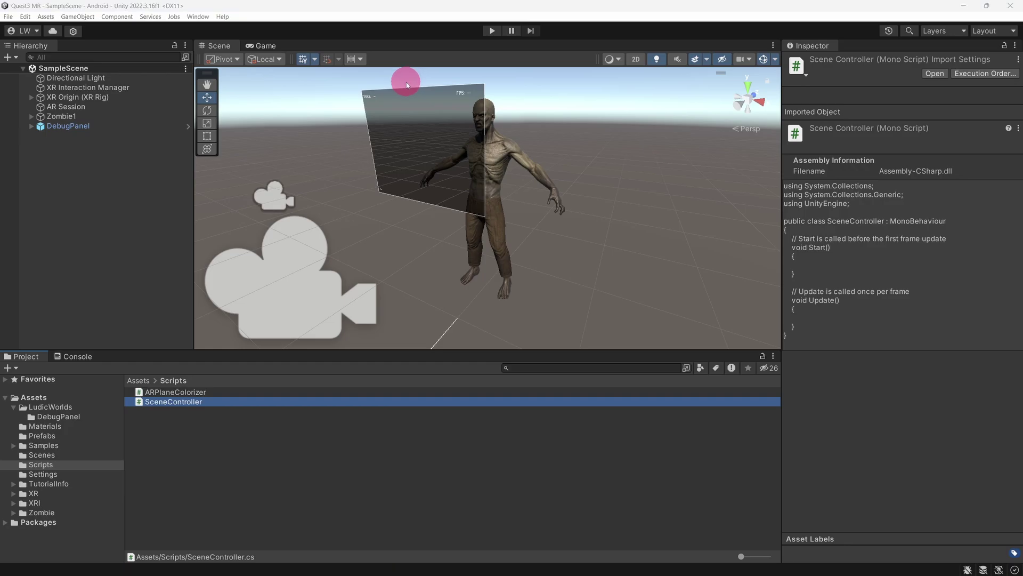
- Add SceneController as a component on XR Origin (XR Rig) and open it in Visual Studio
click(149, 98)
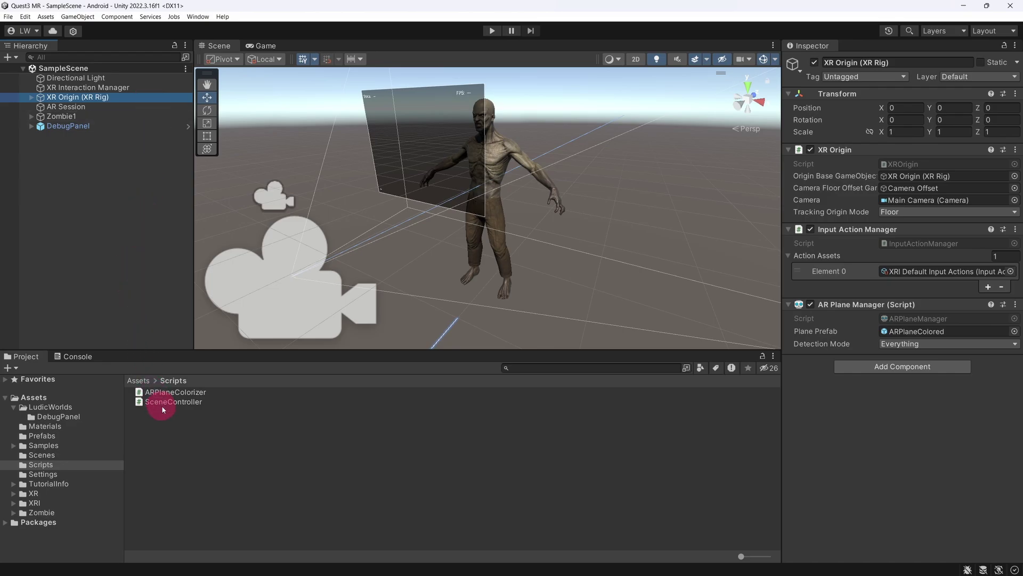
drag(165, 405, 881, 394)
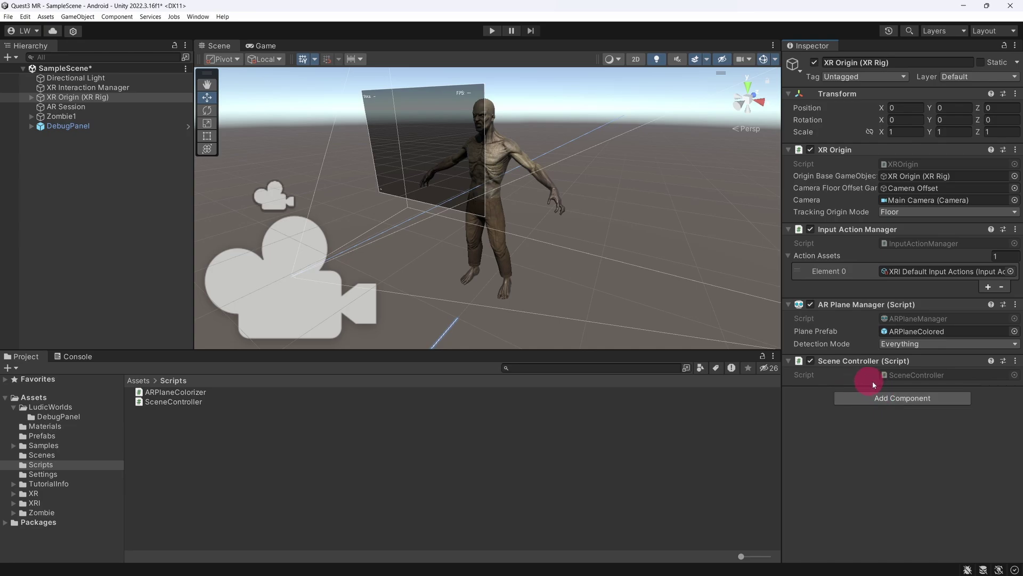
click(961, 375)
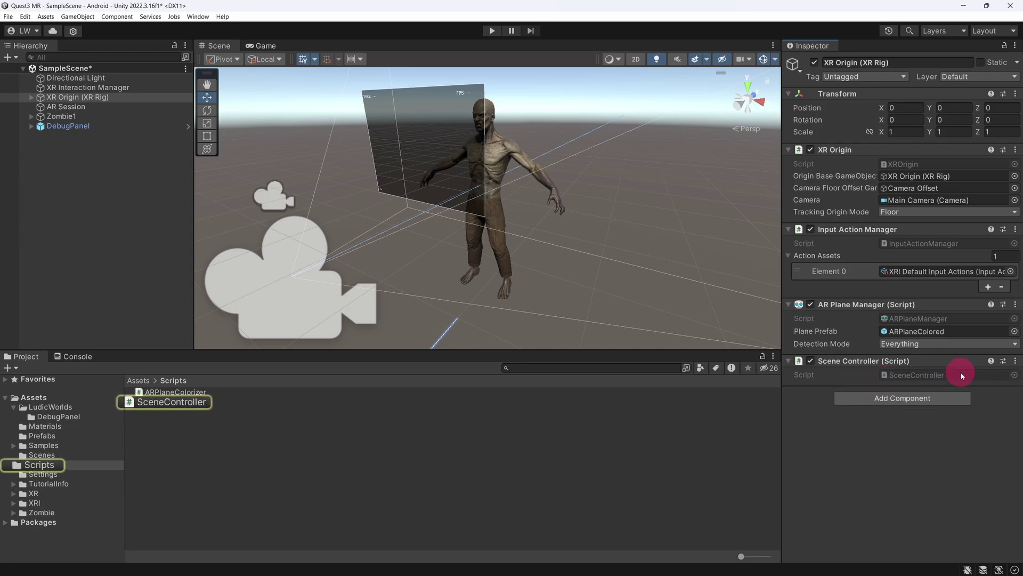
double_click(962, 375)
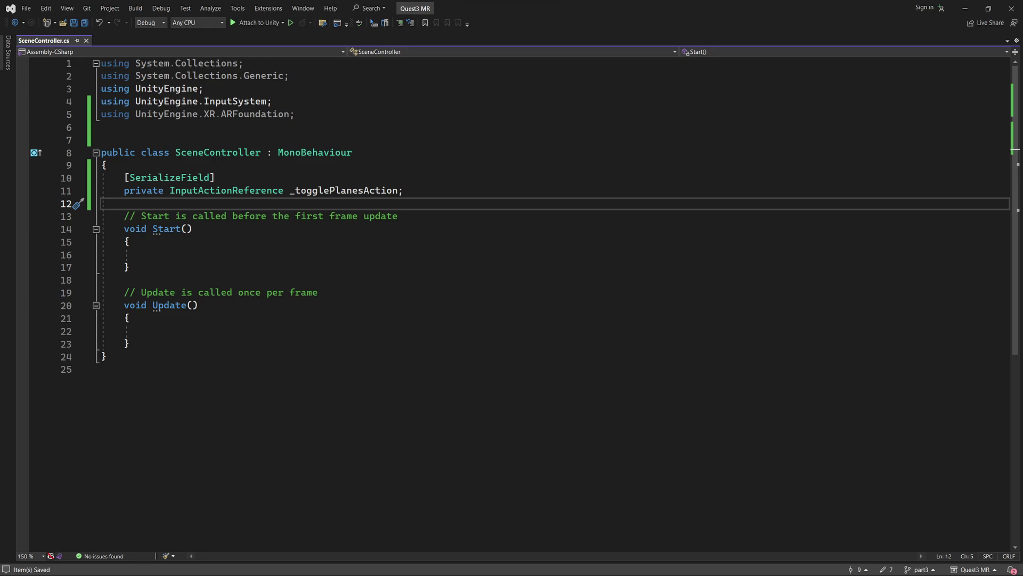
- Add the ARPlaneManager requirement with a _planeManager field, plus _isVisible and _numPlanesAddedOccurred fields
key(Tab)
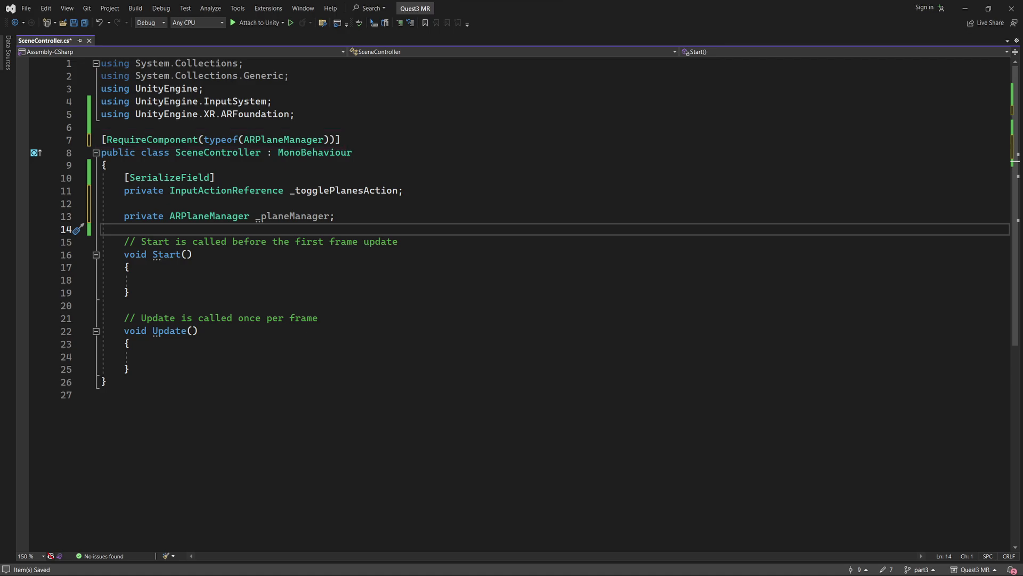
text(private bool _isVisible = true; private int _numPlanesAddedOccurred = 0;)
- Save, then subscribe OnTogglePlanesAction and OnPlanesChanged in Start() with empty handler stubs
key(ctrl+s)
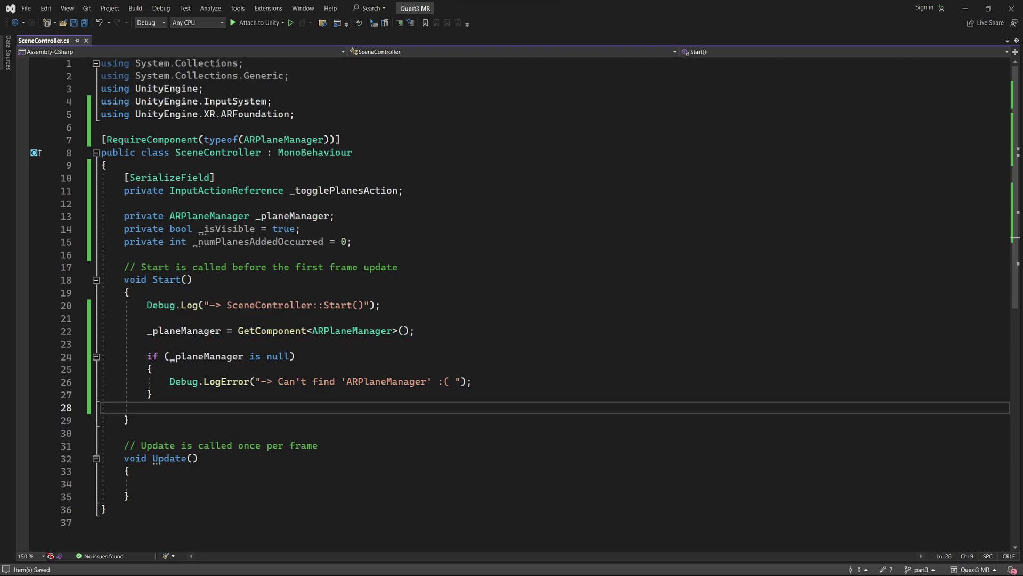
scroll(1020, 170, down, 5)
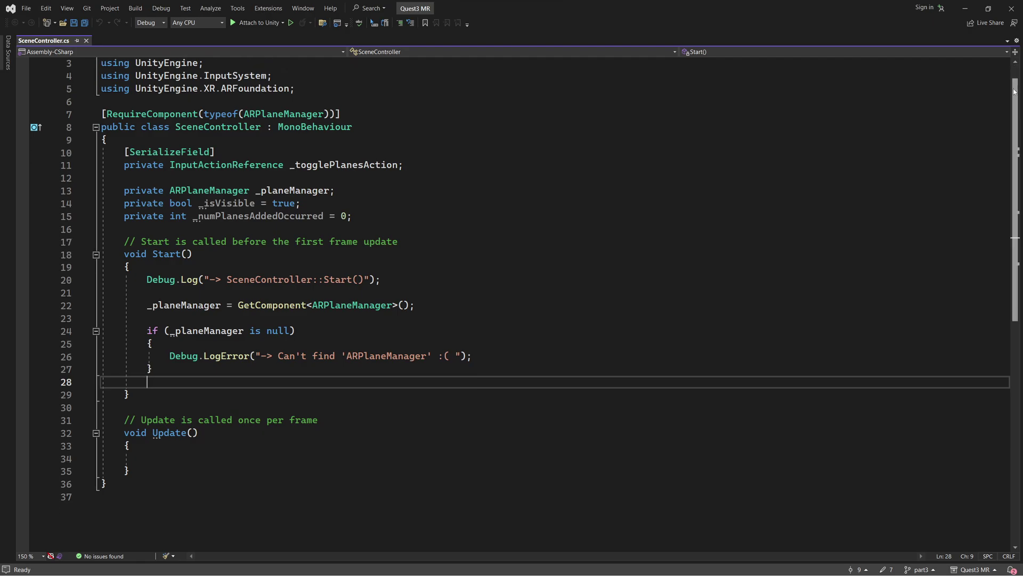
key(Tab)
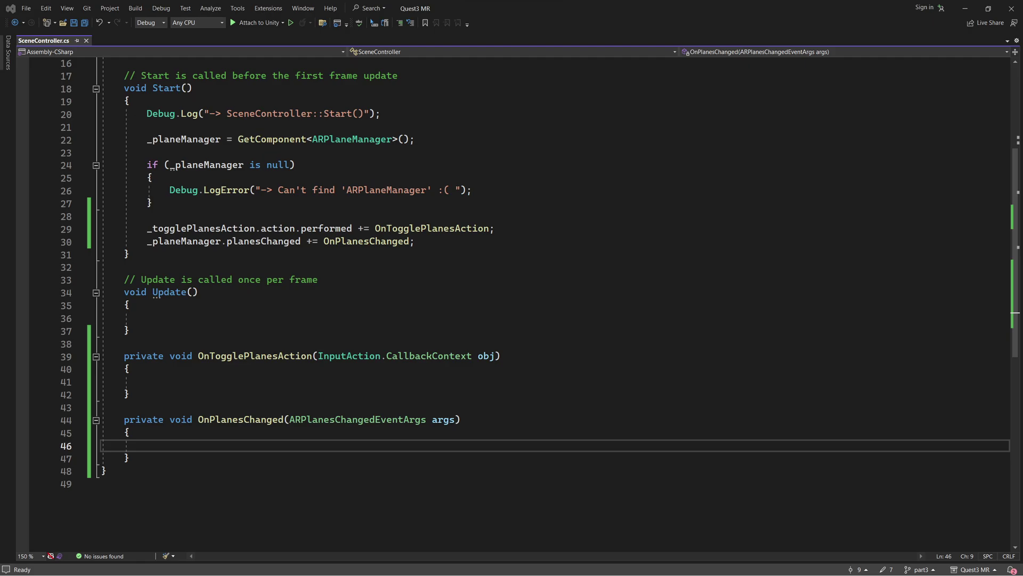
- Make OnTogglePlanesAction flip _isVisible, set fill/line alphas, log plane count and call SetPlaneAlpha
click(106, 381)
scroll(1005, 221, down, 4)
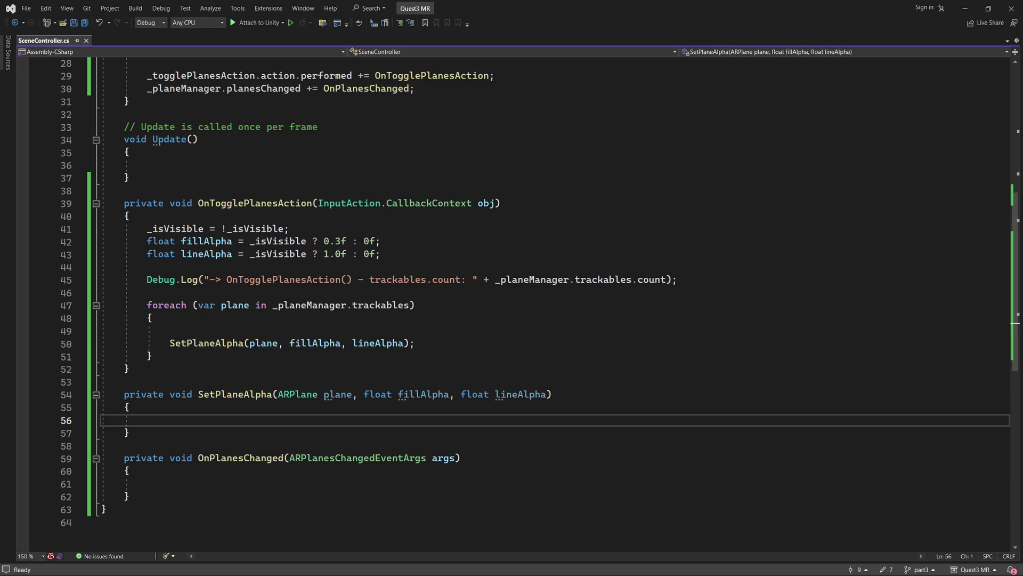
- Fill SetPlaneAlpha to apply fillAlpha to the mesh material and lineAlpha to line colours, then save
scroll(1012, 369, down, 5)
text(var meshRenderer = plane.GetComponentInChildren<MeshRenderer>(); var lineRenderer = plane.GetComponentInChildren<LineRenderer>();  if (meshRenderer != null) { Color color = meshRenderer.material.color; color.a = fillAlpha; meshRenderer.material.color = color; }  if (lineRenderer != null) { // Get the current start and end colors Color startColor = lineRenderer.startColor; Color endColor = lineRenderer.endColor;  // Set the alpha component startColor.a = lineAlpha; endColor.a = lineAlpha;  // Apply the new colors with updated alpha lineRenderer.startColor = startColor; lineRenderer.endColor = endColor; })
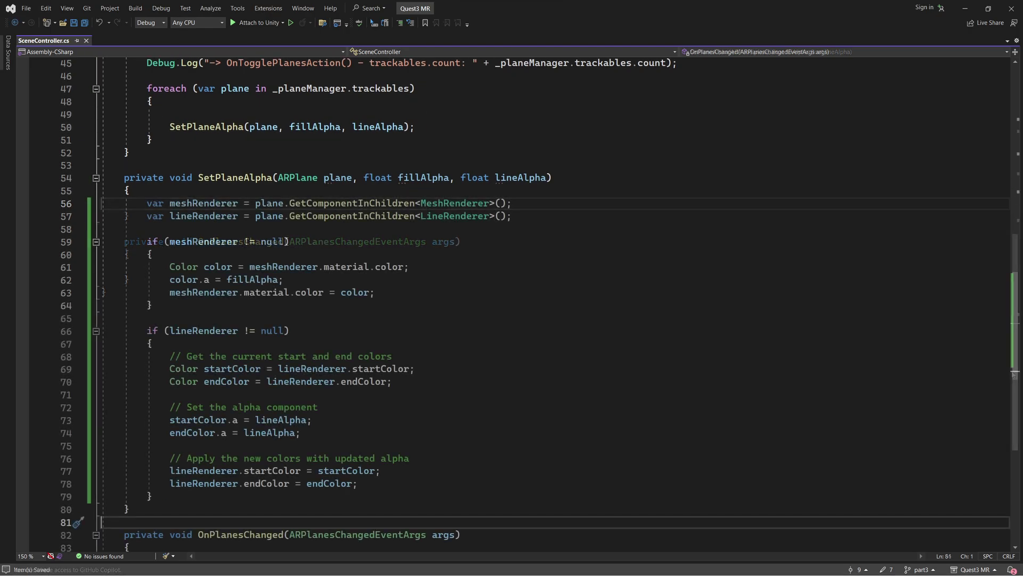
key(ctrl+s)
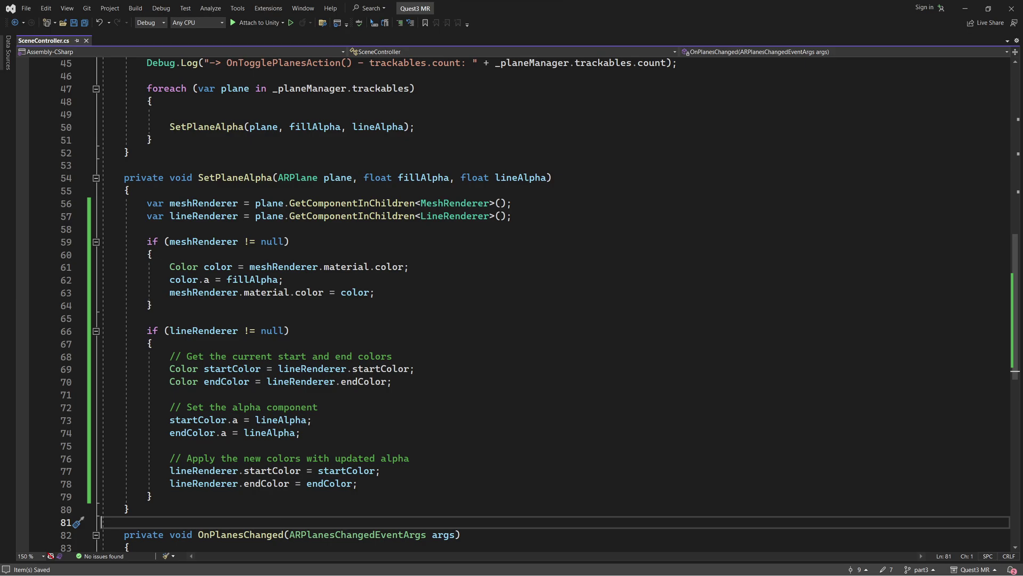
scroll(998, 105, up, 12)
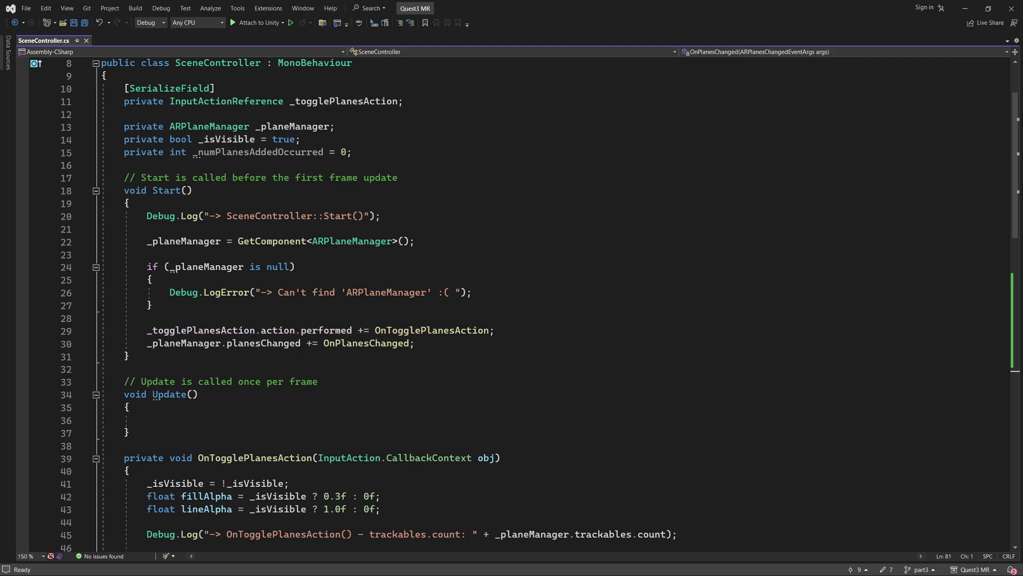
- Have OnPlanesChanged log counts via a PrintPlaneLabel method showing ID and classification; add empty OnDestroy
click(107, 368)
scroll(1016, 438, down, 18)
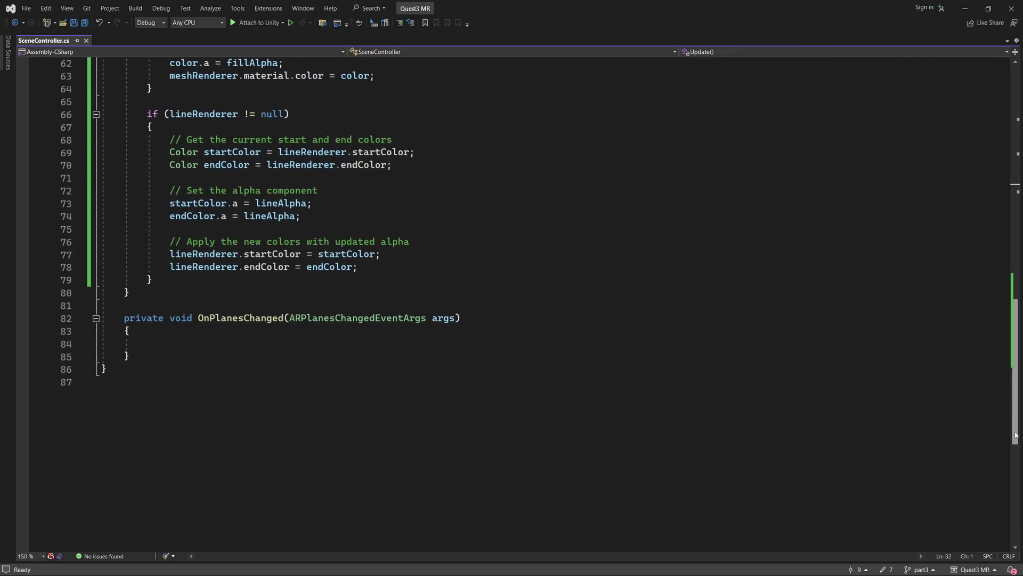
scroll(1015, 438, down, 4)
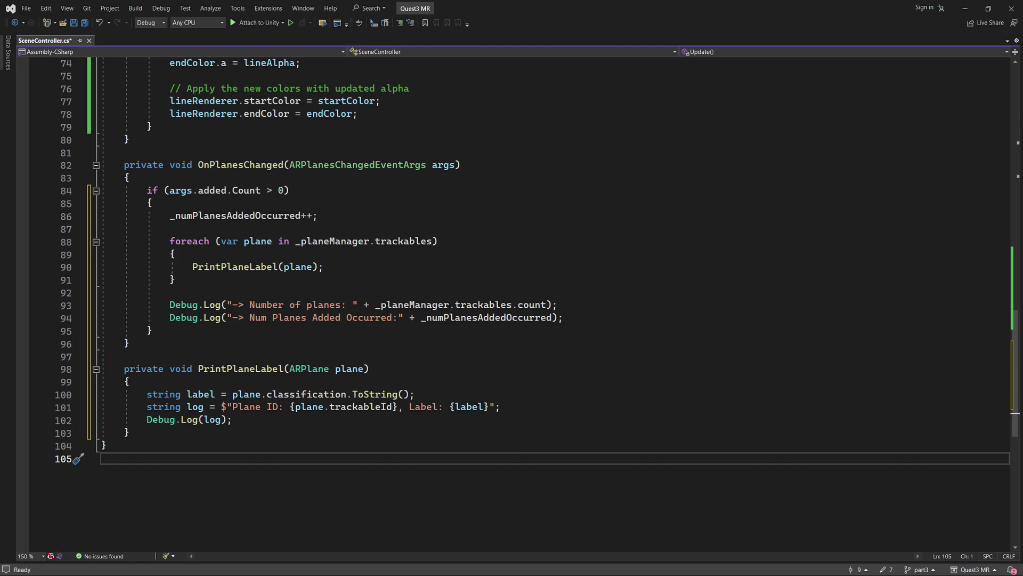
scroll(1018, 416, down, 2)
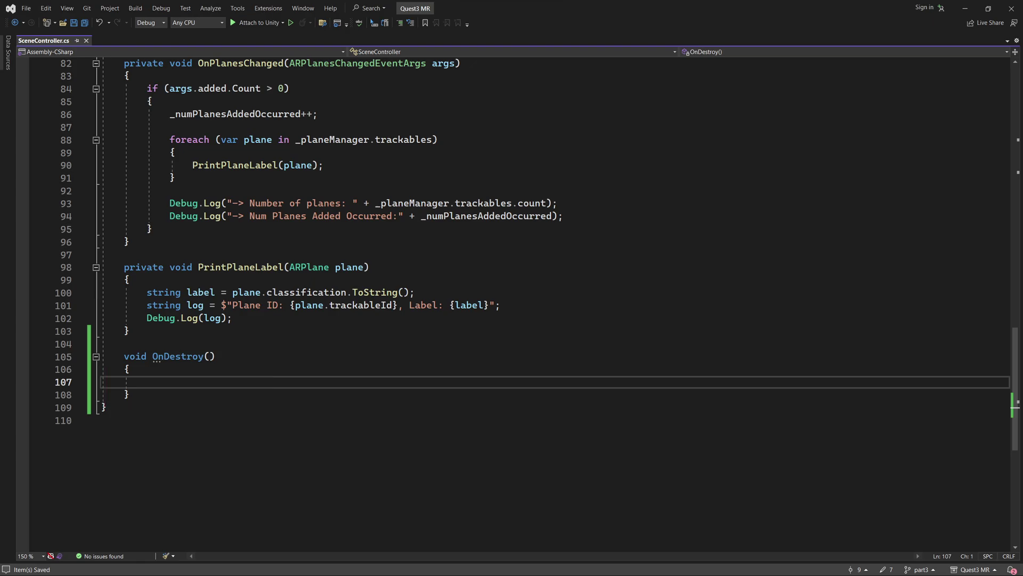
- Fill OnDestroy with logging and unsubscribe lines, save all files, and close Visual Studio
text(Debug.Log("-> SceneController::OnDestroy()"); _togglePlanesAction.action.performed -= OnTogglePlanesAction; _planeManager.planesChanged -= OnPlanesChanged;)
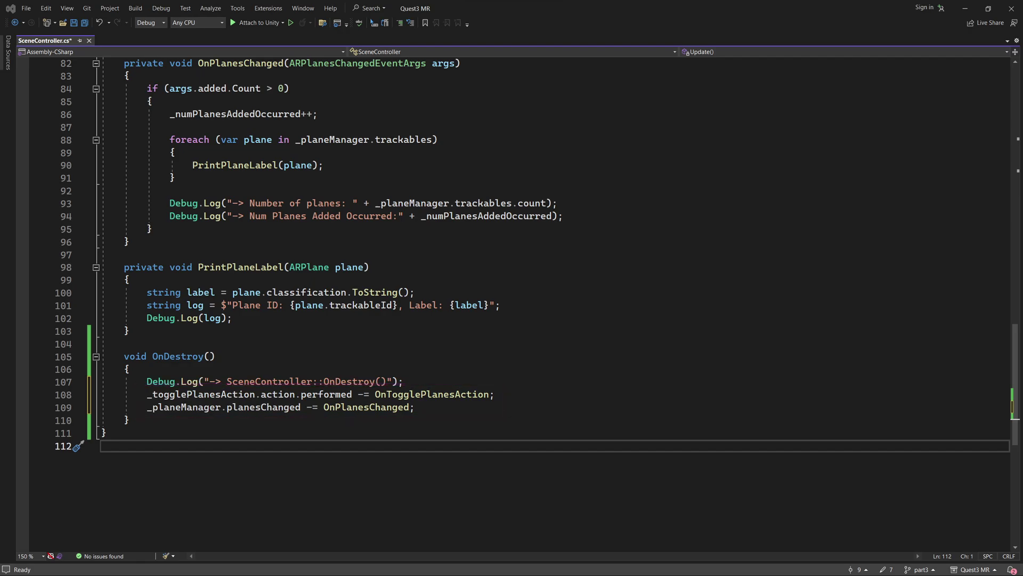
click(415, 406)
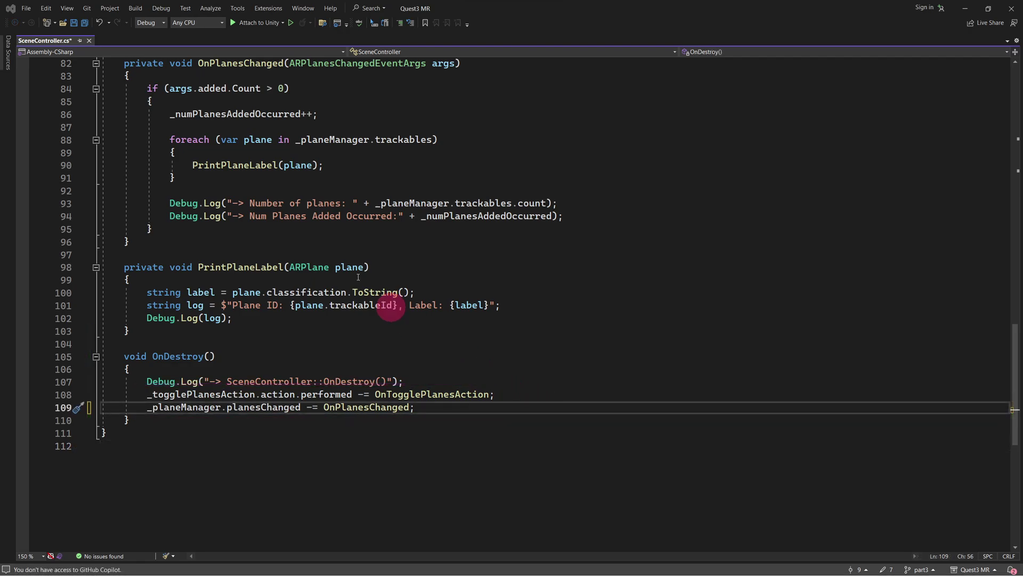
click(85, 23)
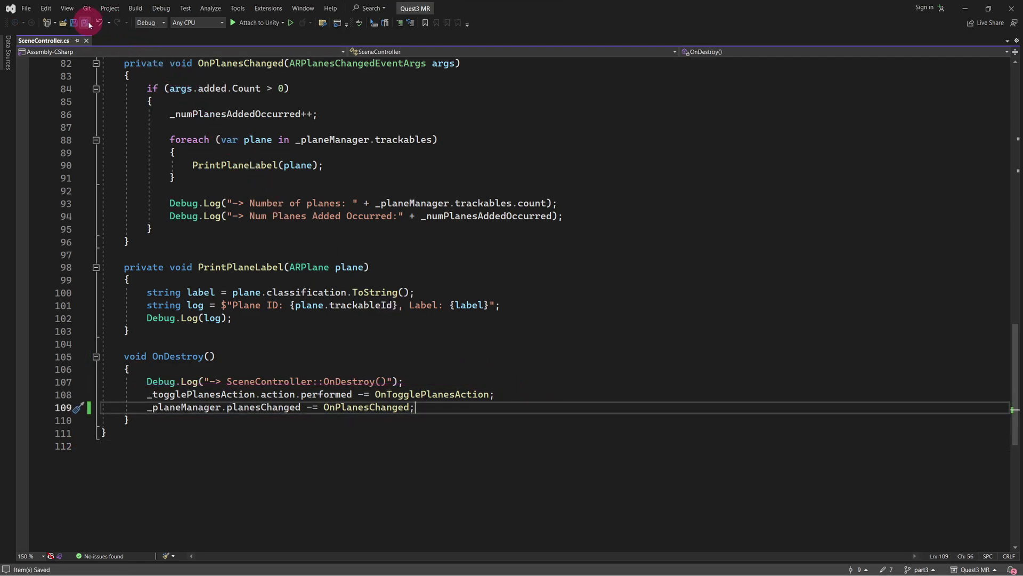
click(1011, 13)
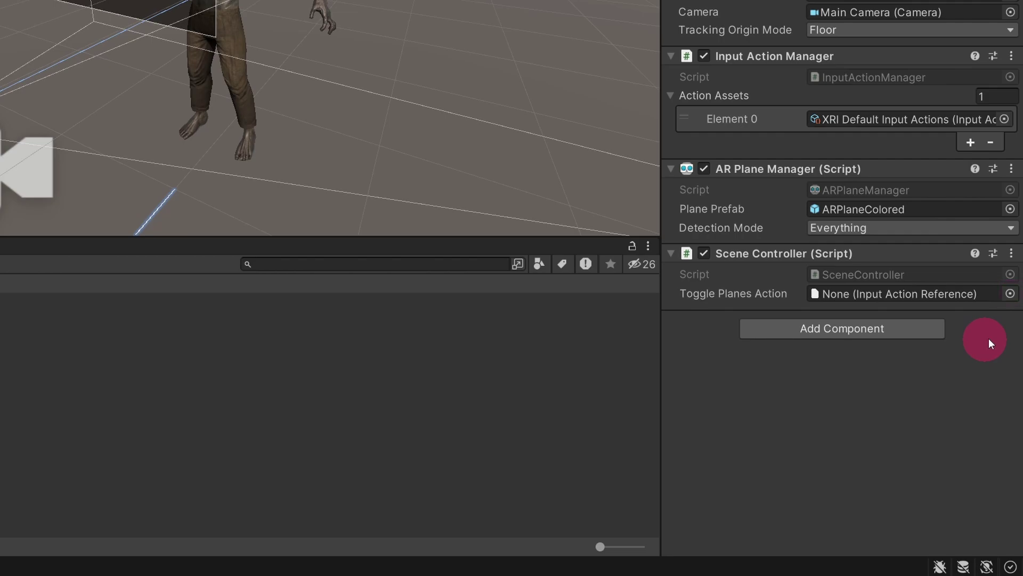
- Assign XRI RightHand Interaction/TogglePlanes as Scene Controller's Toggle Planes Action
click(1011, 294)
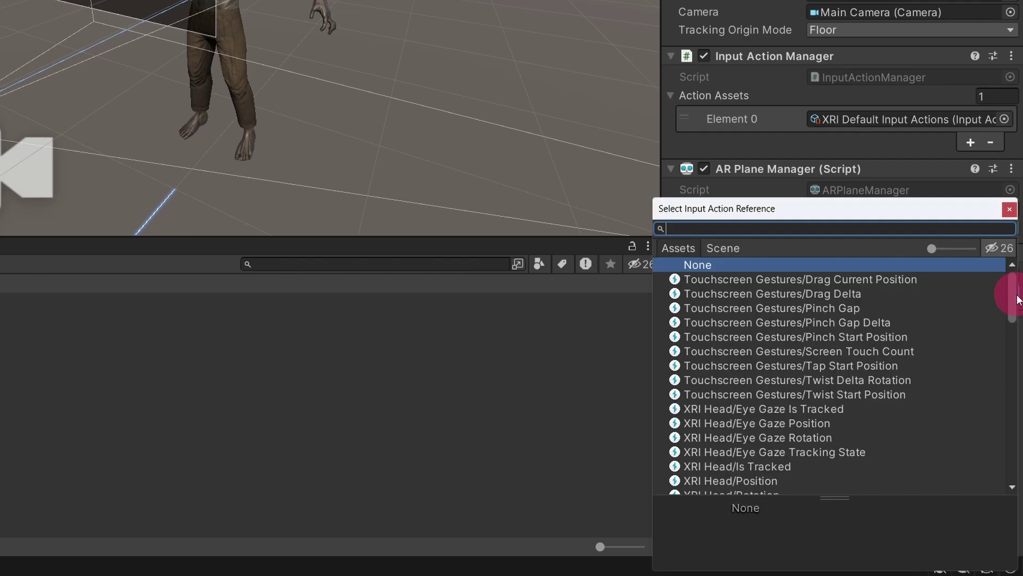
click(1015, 299)
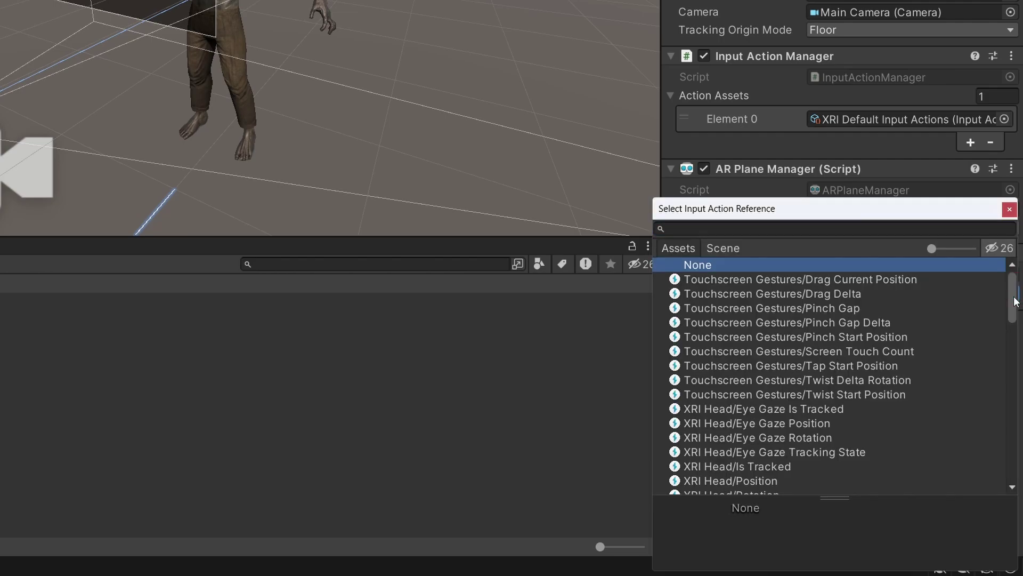
drag(1015, 301, 1012, 404)
click(1012, 404)
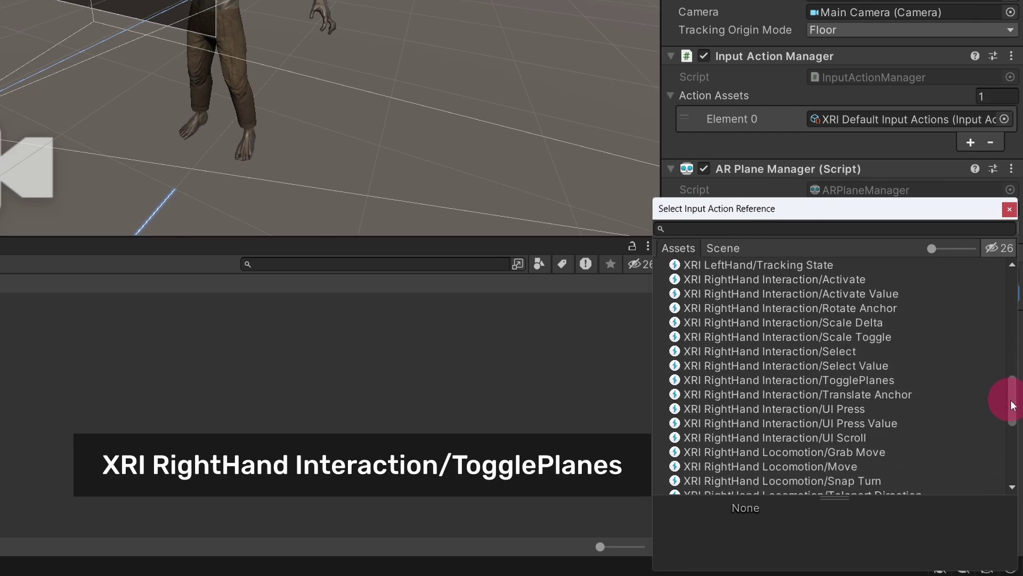
double_click(882, 380)
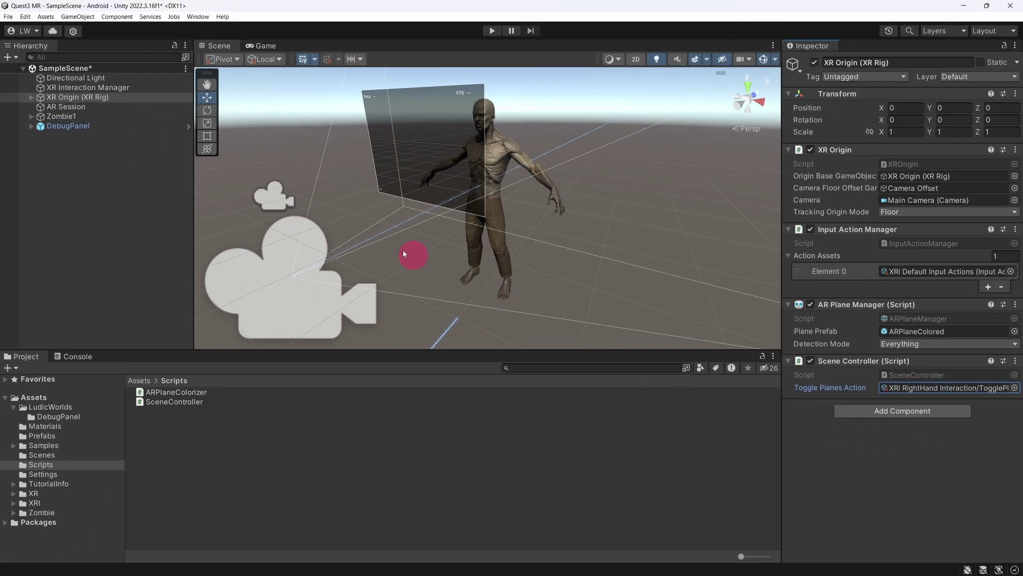
- Save the scene, then Build And Run the app on the Quest 3
click(8, 16)
click(27, 65)
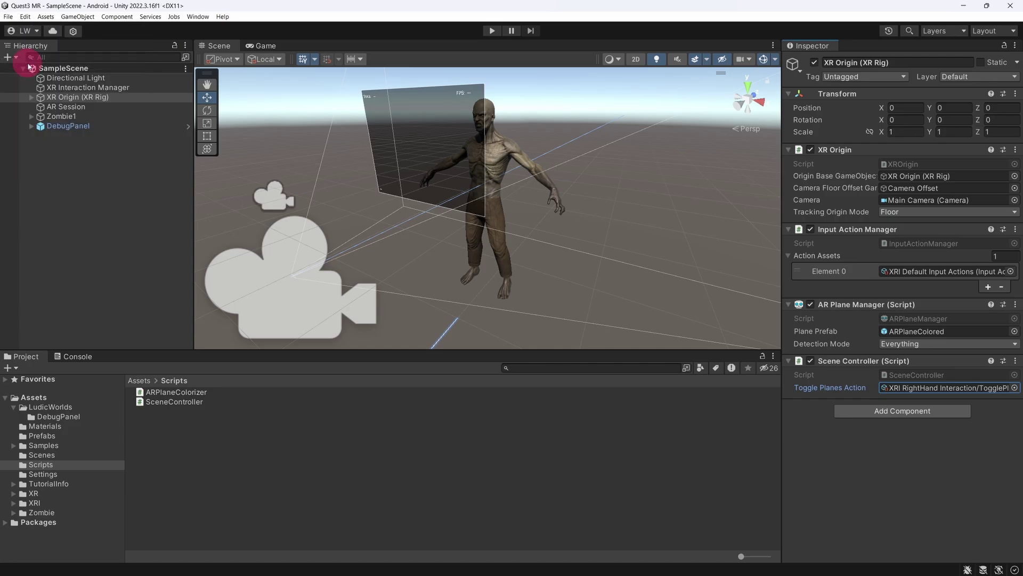
click(8, 19)
click(38, 135)
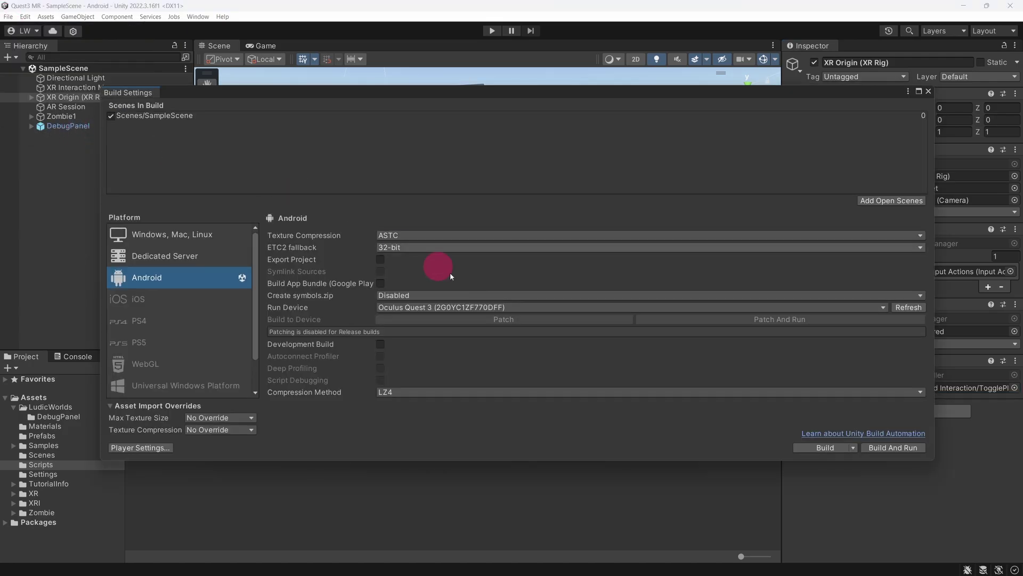
click(895, 450)
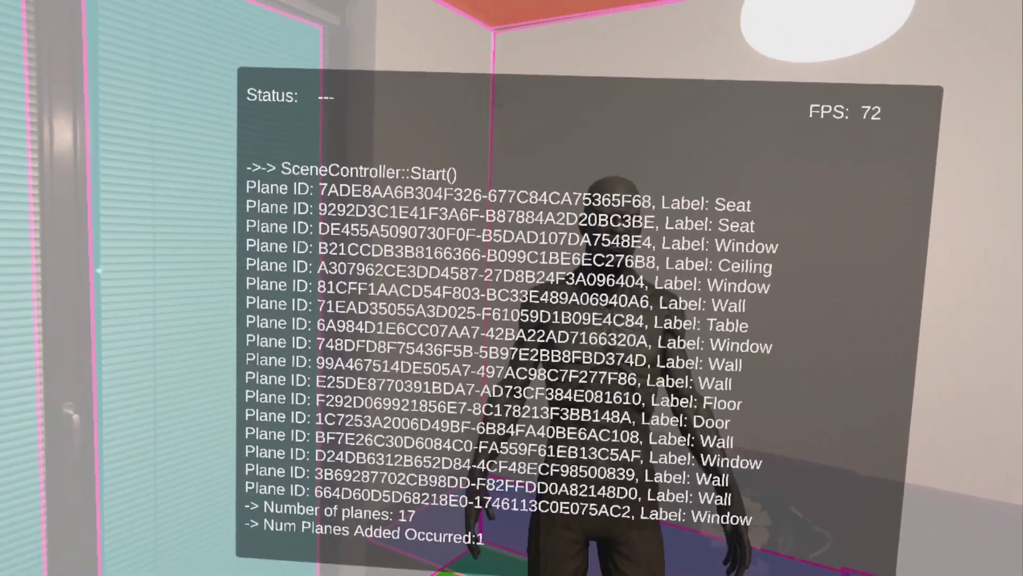
- Toggle the 17 detected planes' coloured overlays off, on, then off with the A button
key(space)
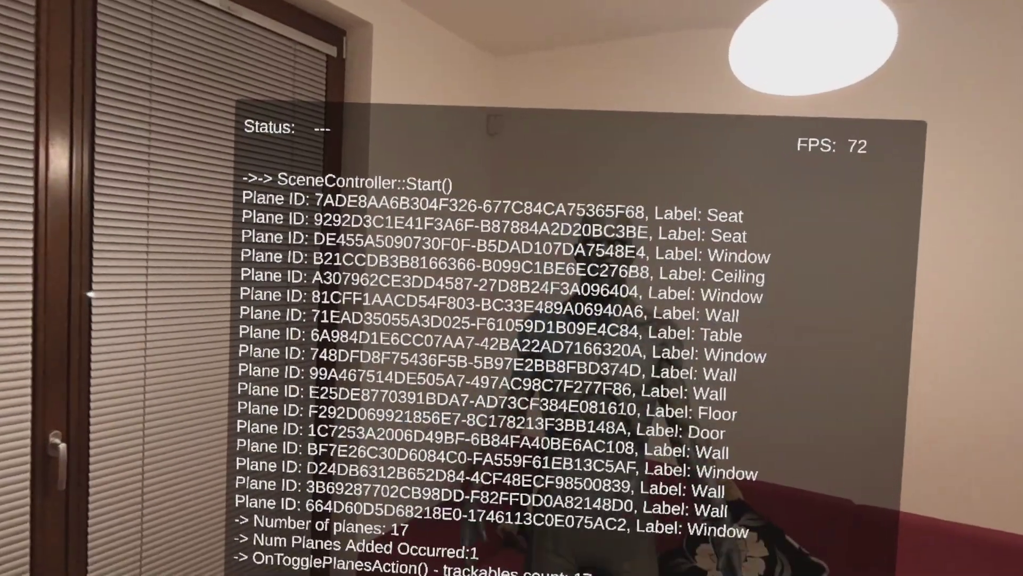
key(space)
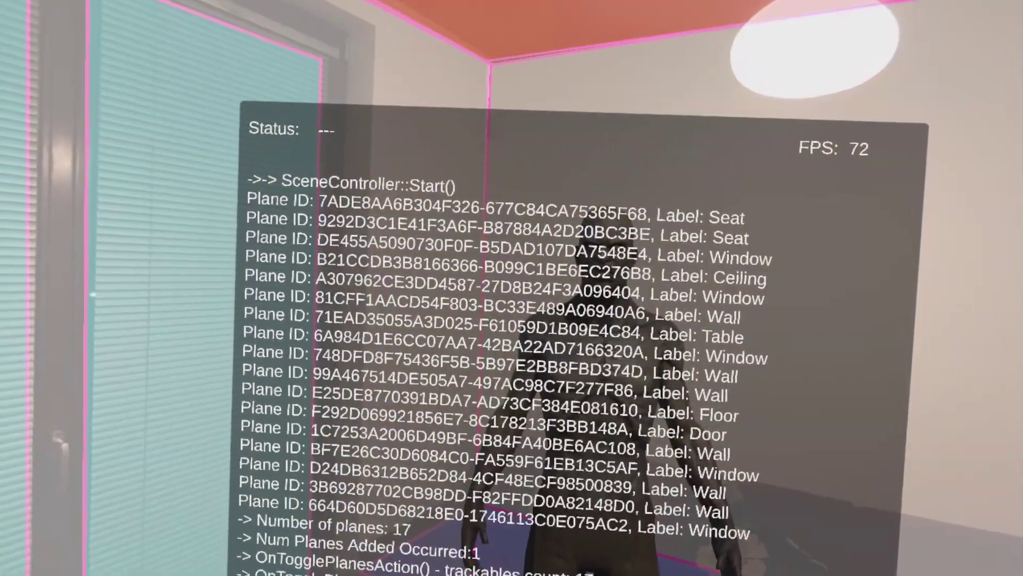
key(space)
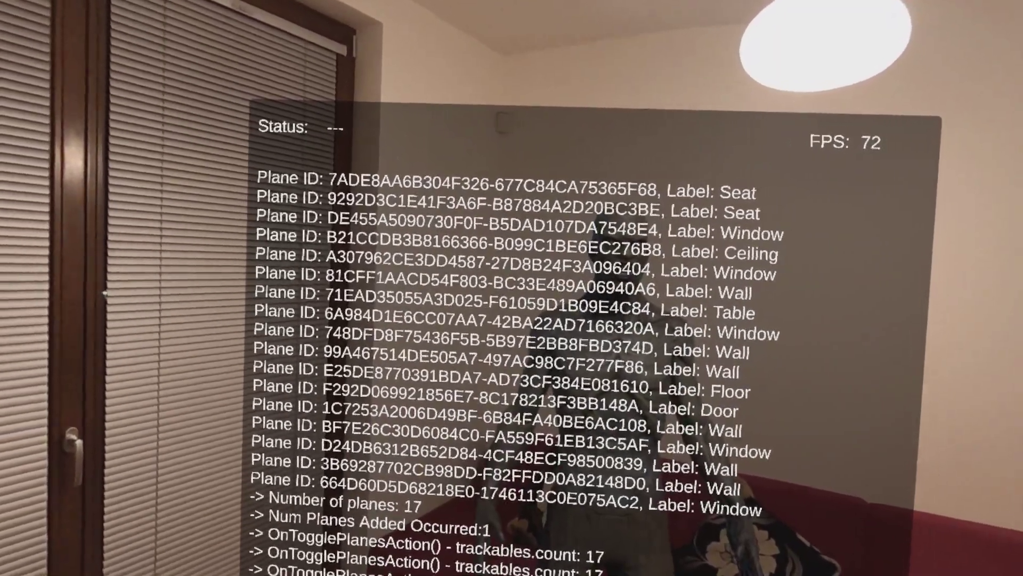